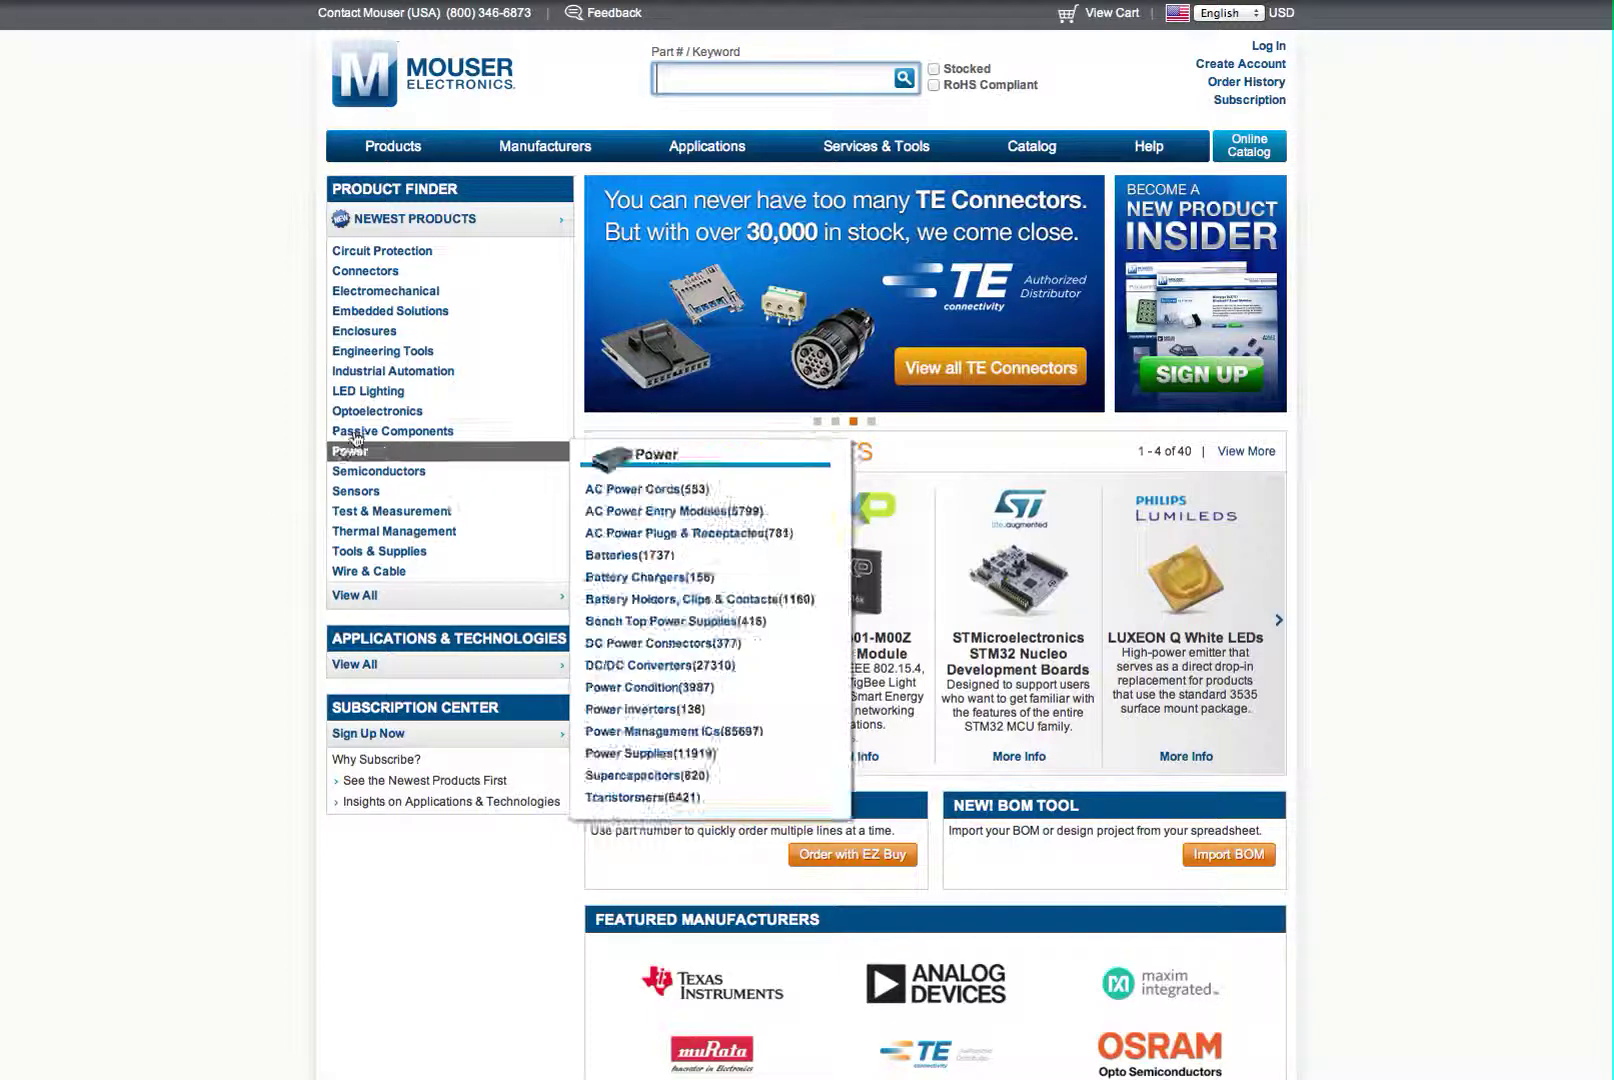
- Open the Resistors category from the Passive Components subcategory flyout
mouse_move(390, 435)
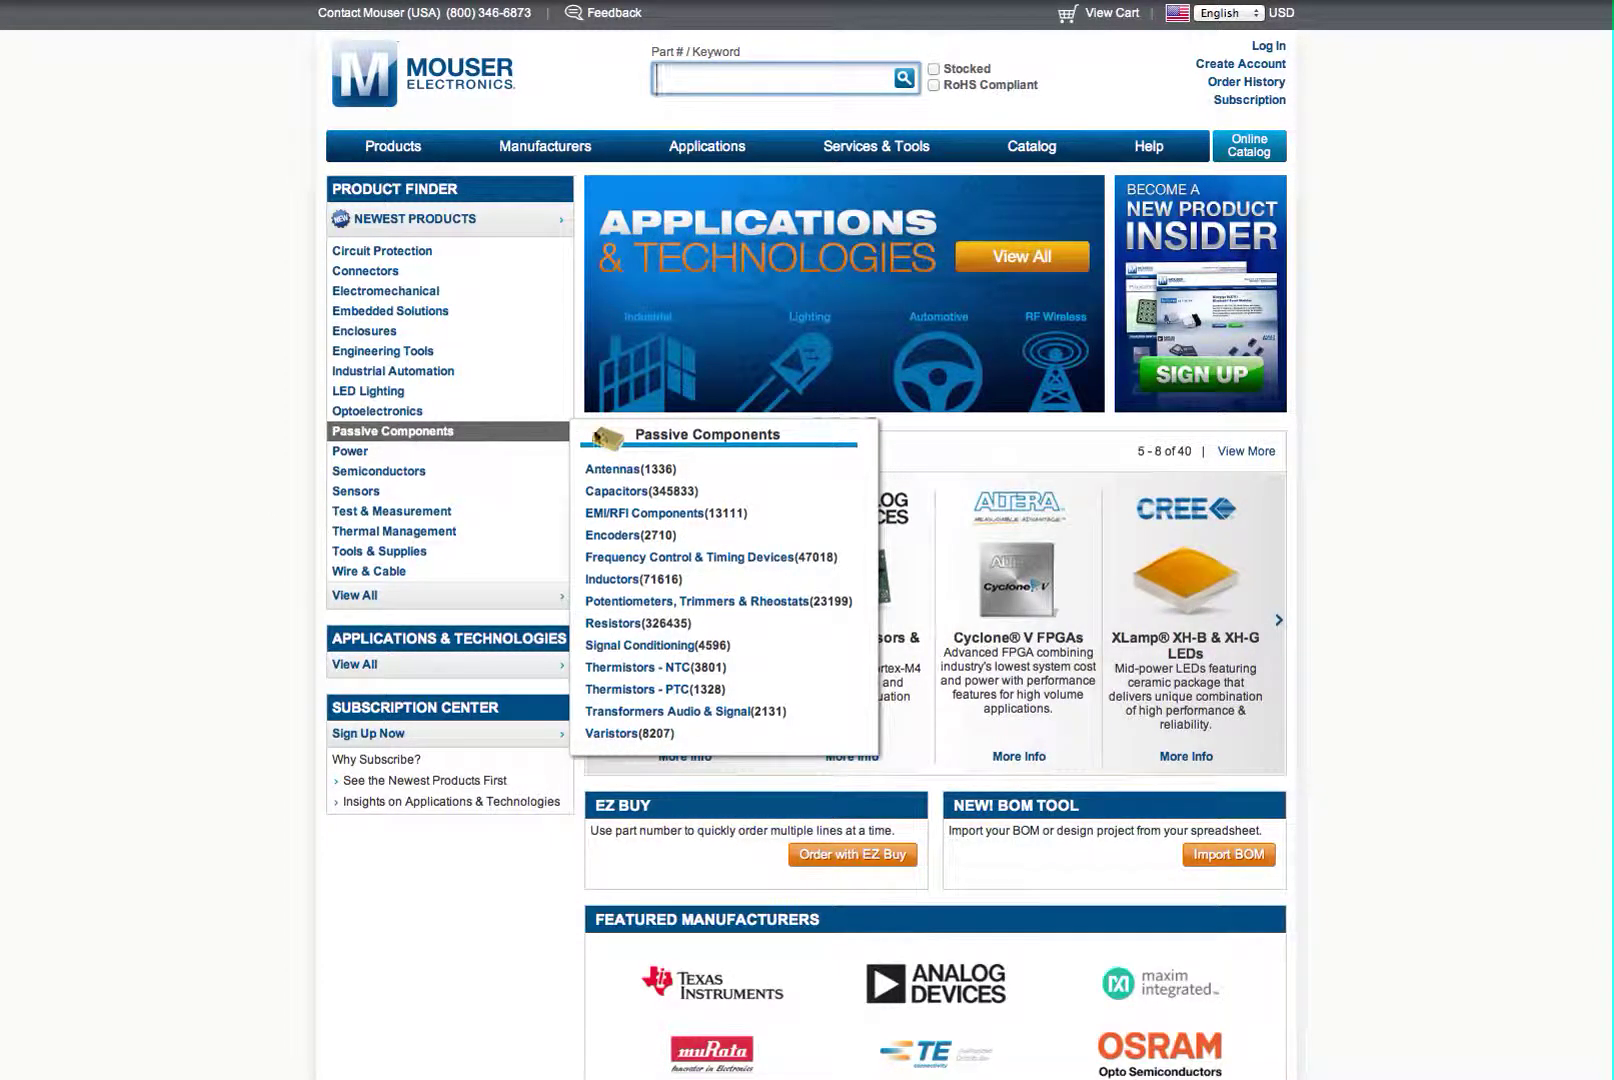
left_click(623, 628)
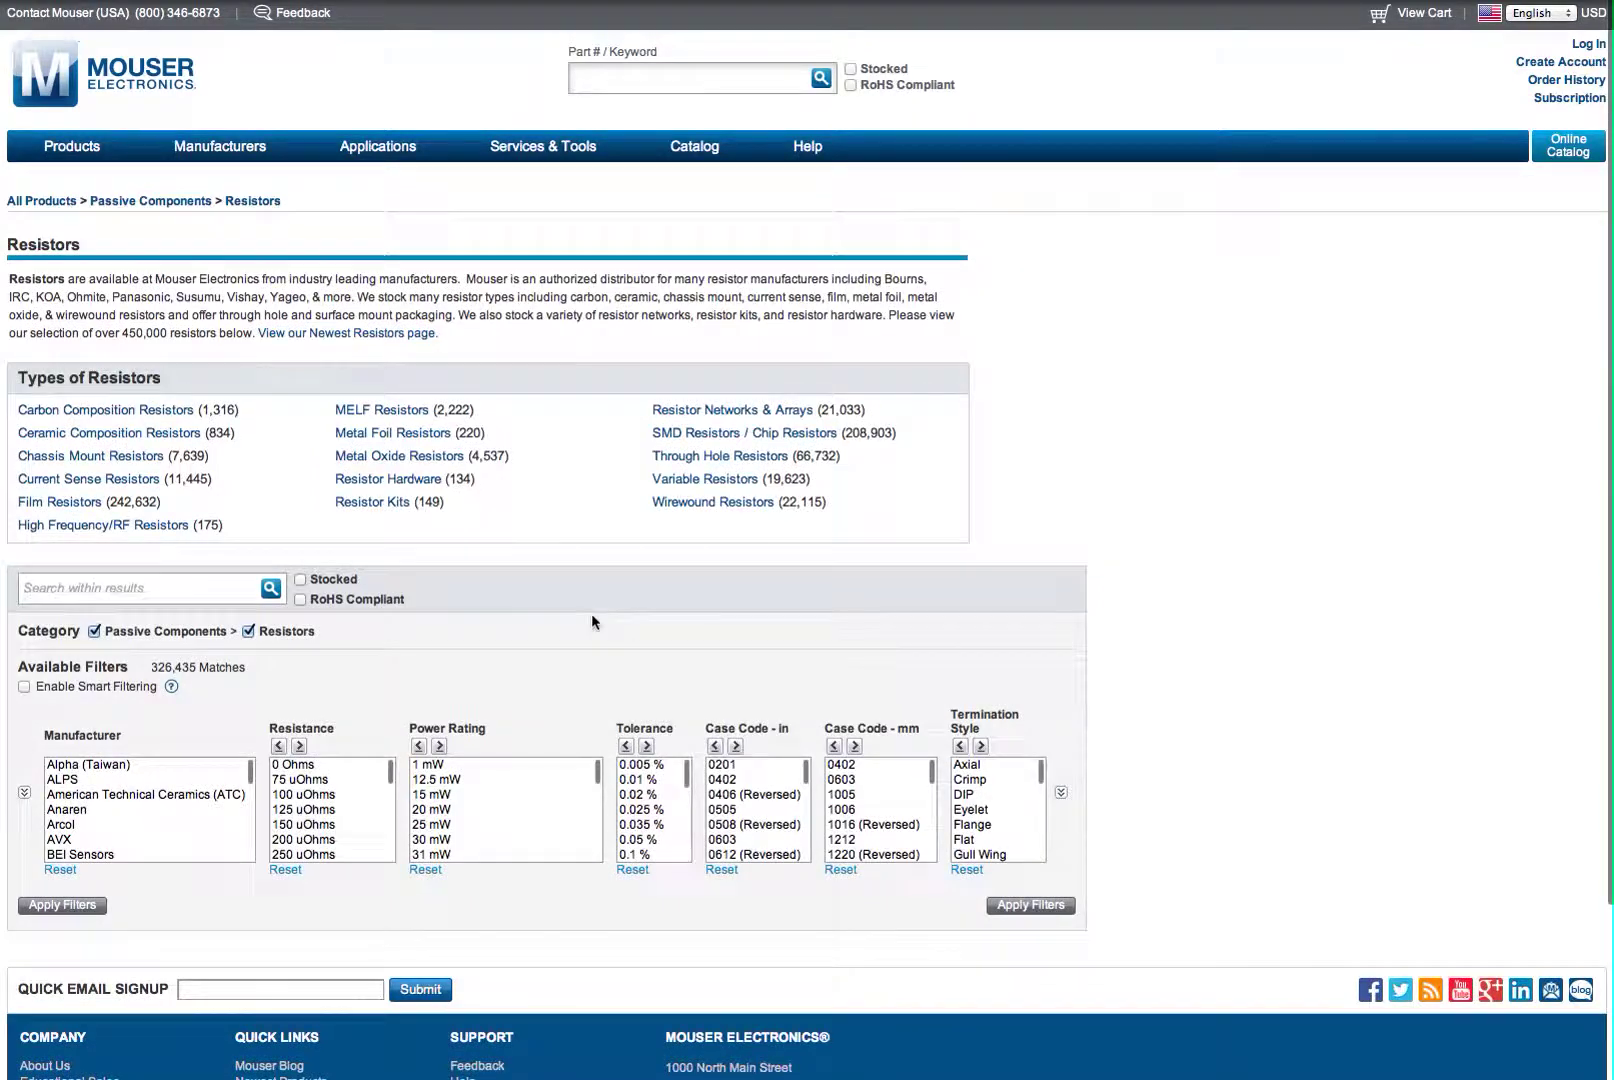
- Limit resistors to stocked parts and drill into Through Hole, then Metal Film Resistors
left_click(302, 580)
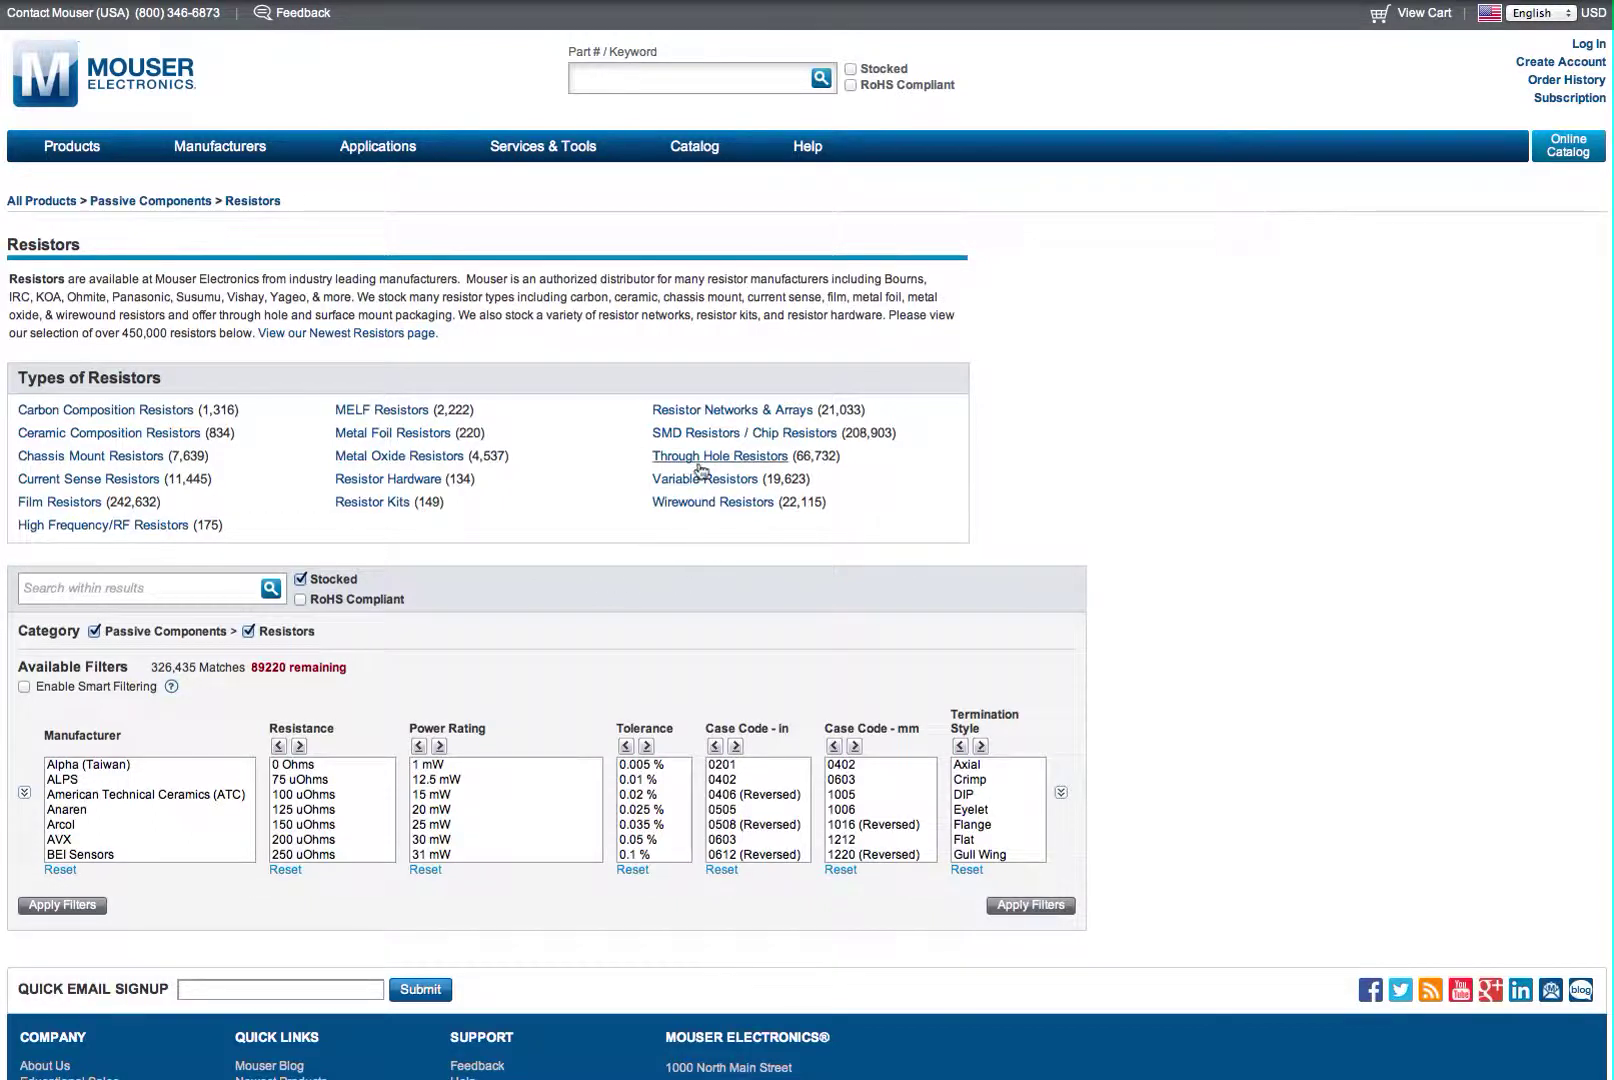
scroll(701, 470, "down", 1)
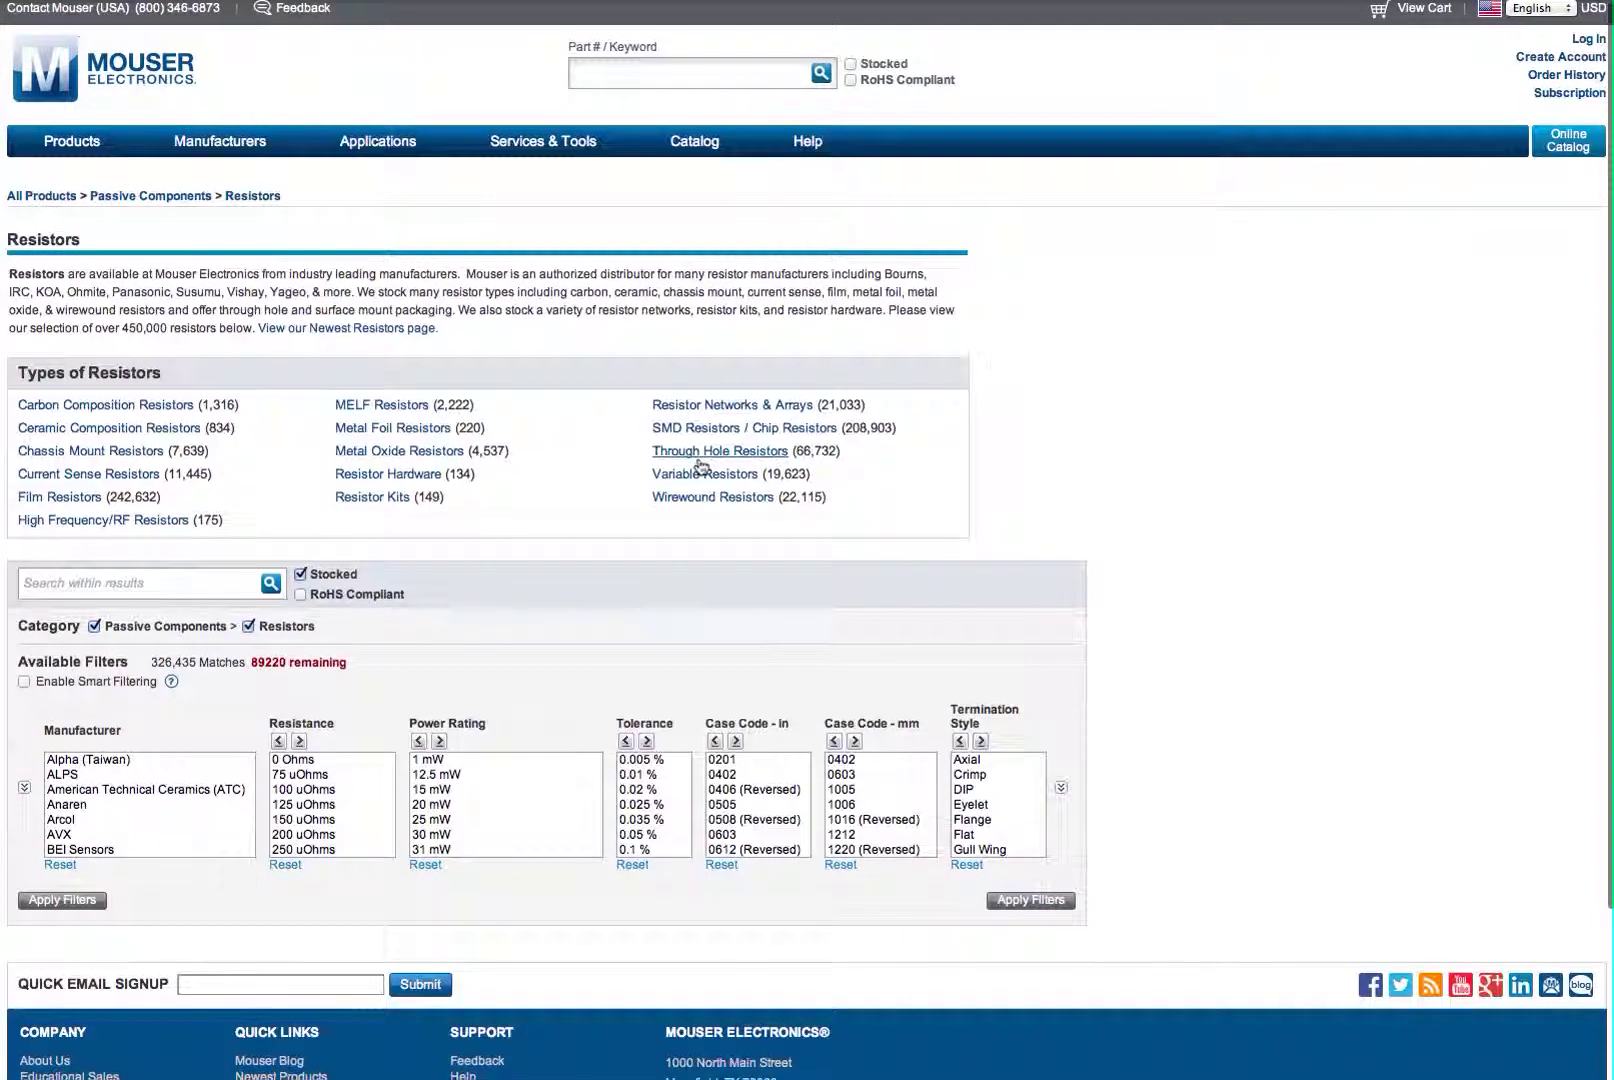
left_click(700, 458)
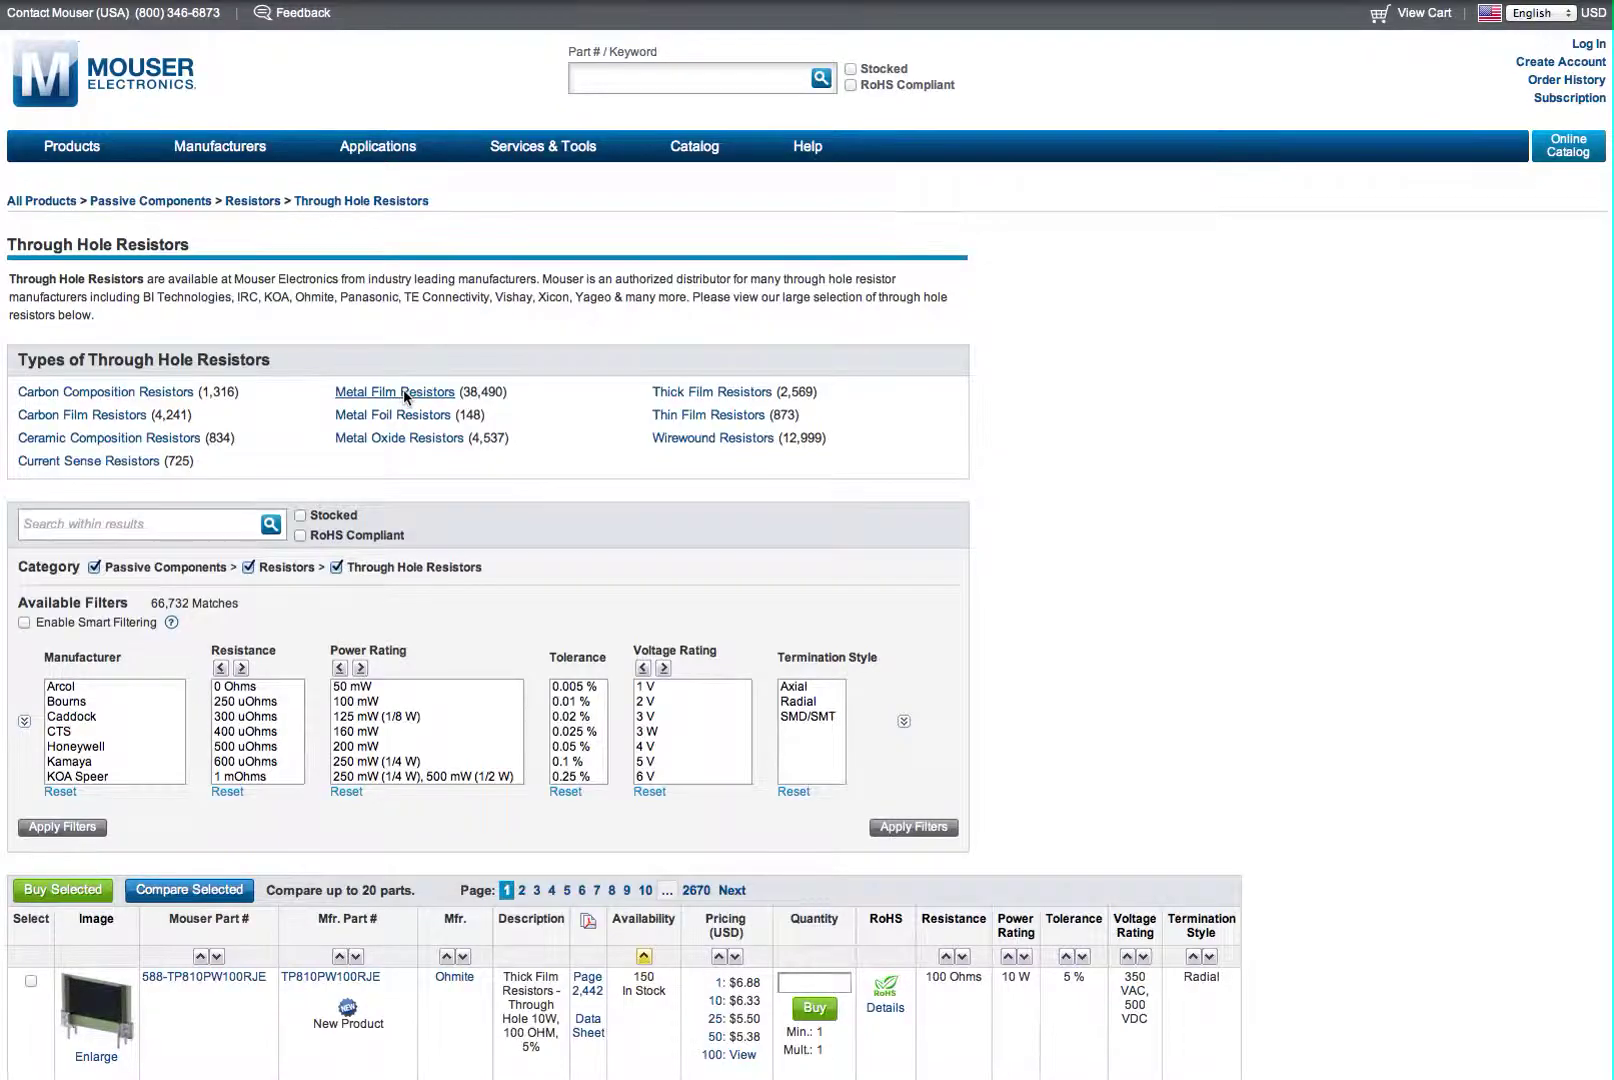
left_click(404, 393)
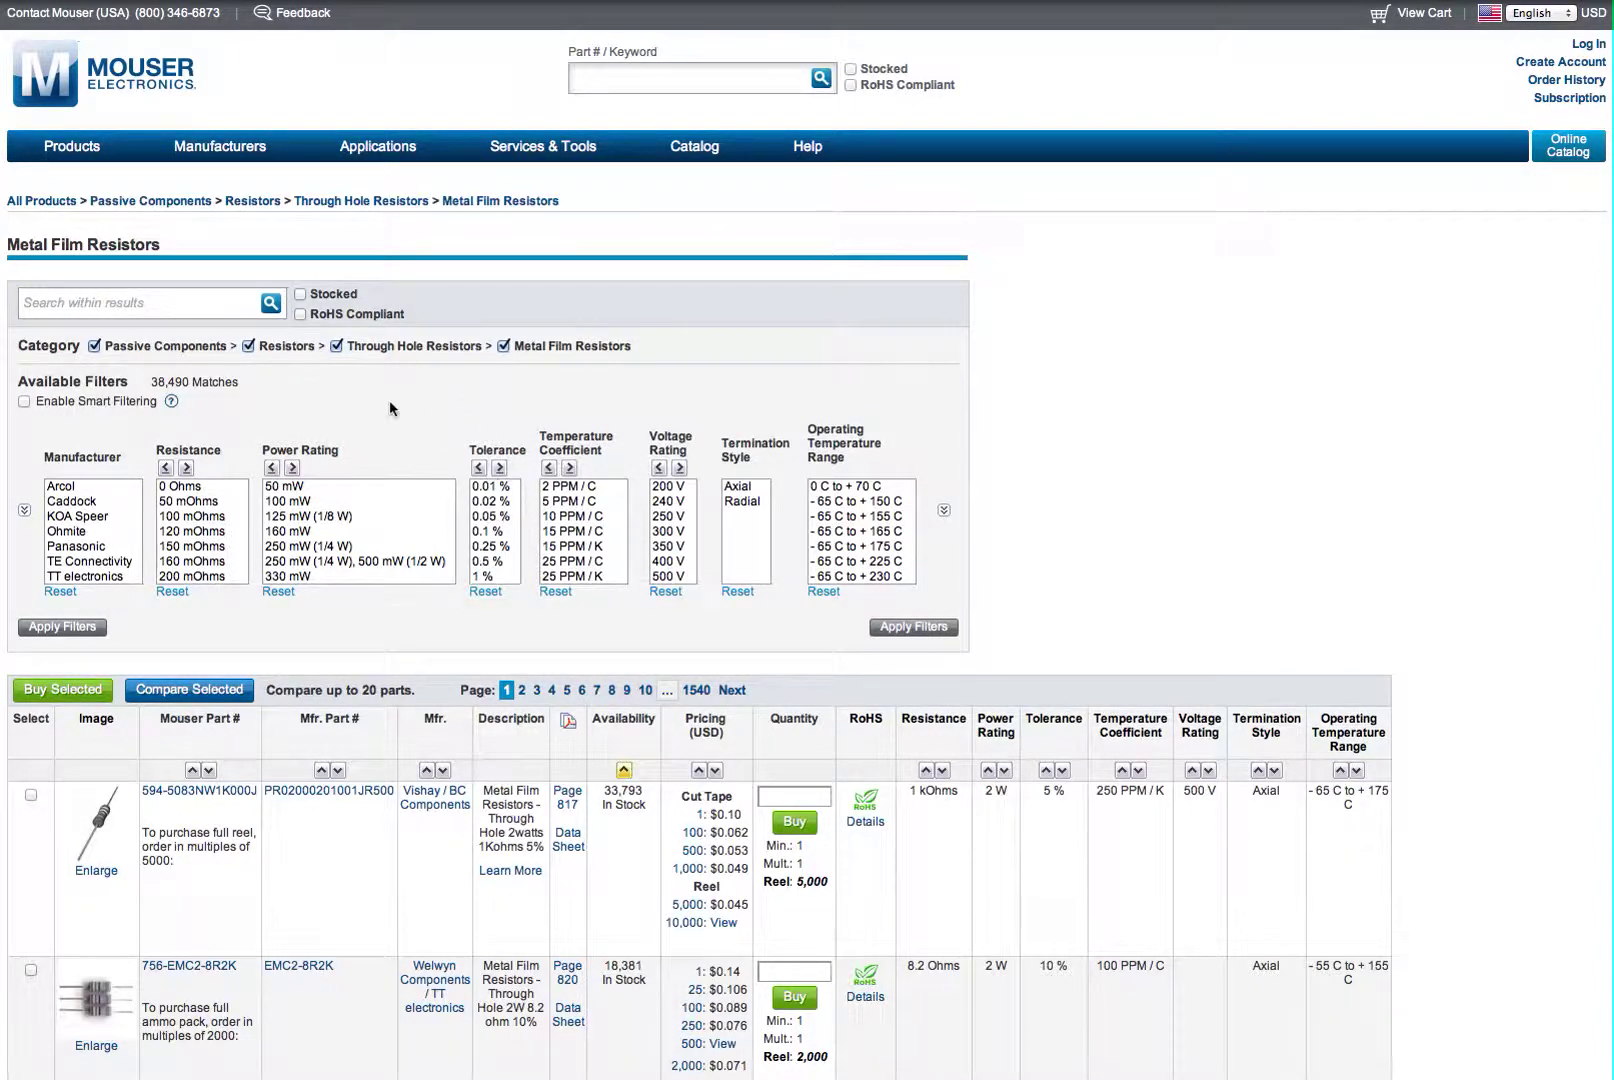
- Filter the metal film resistors to 1 % tolerance and 250 mW (1/4 W) power rating
left_click(472, 578)
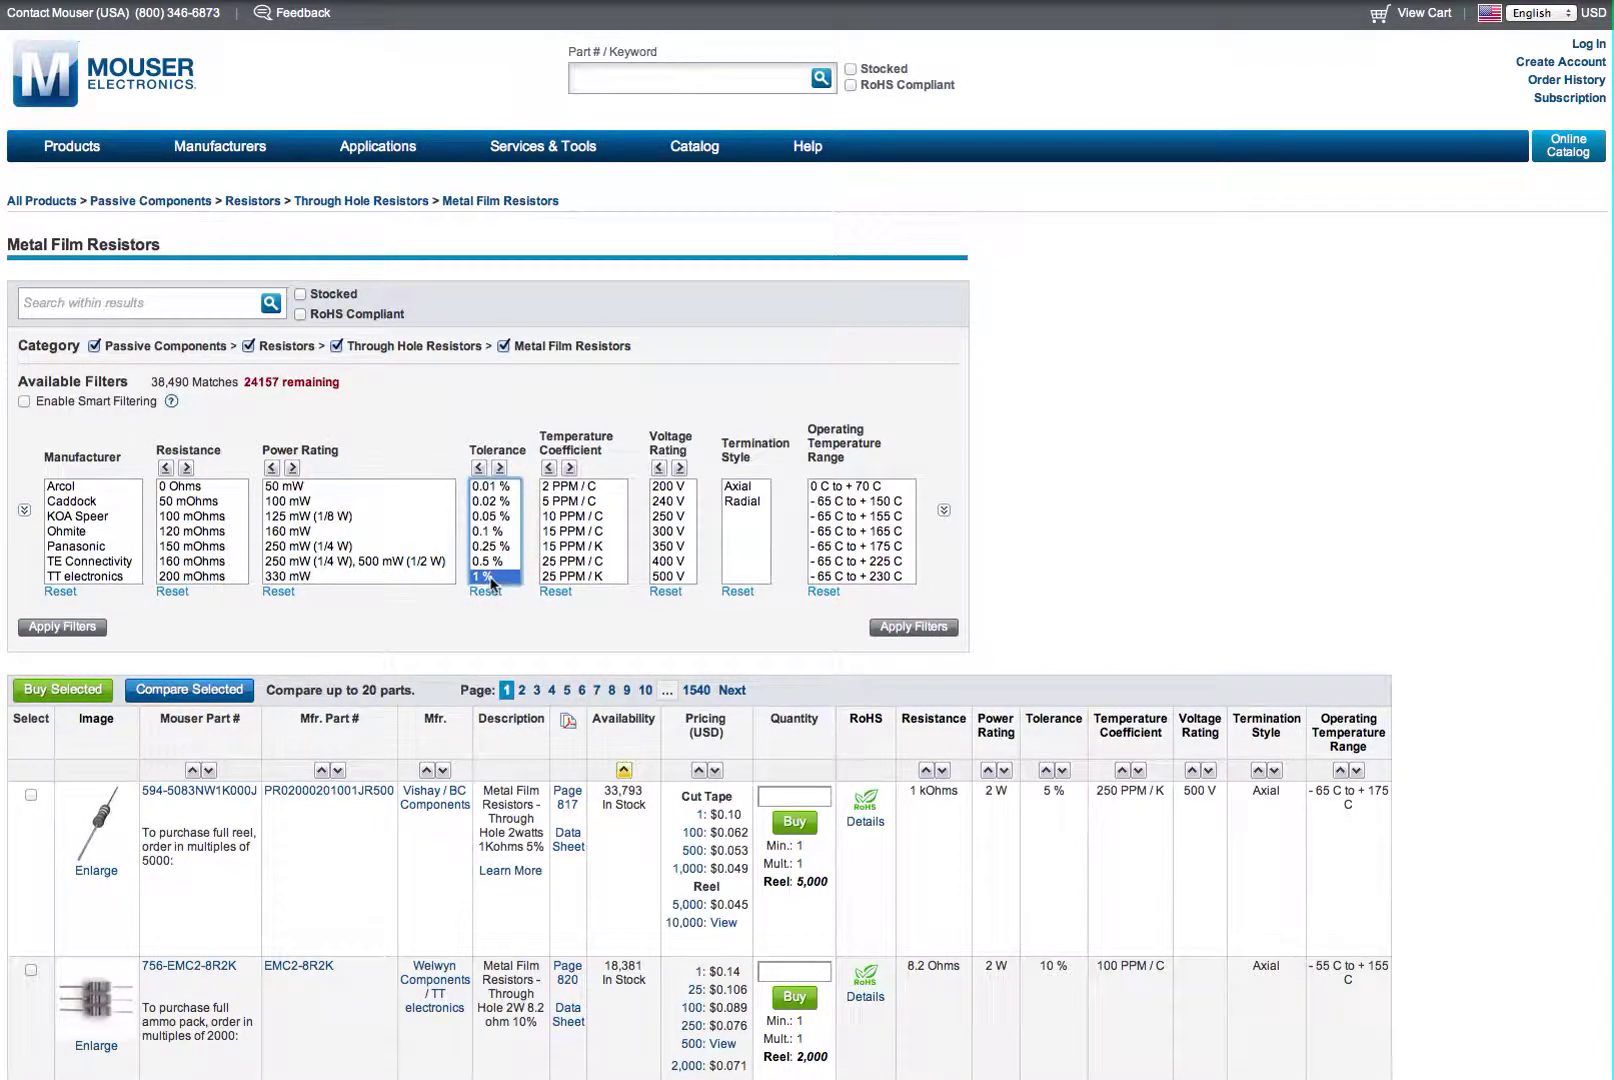
left_click(291, 547)
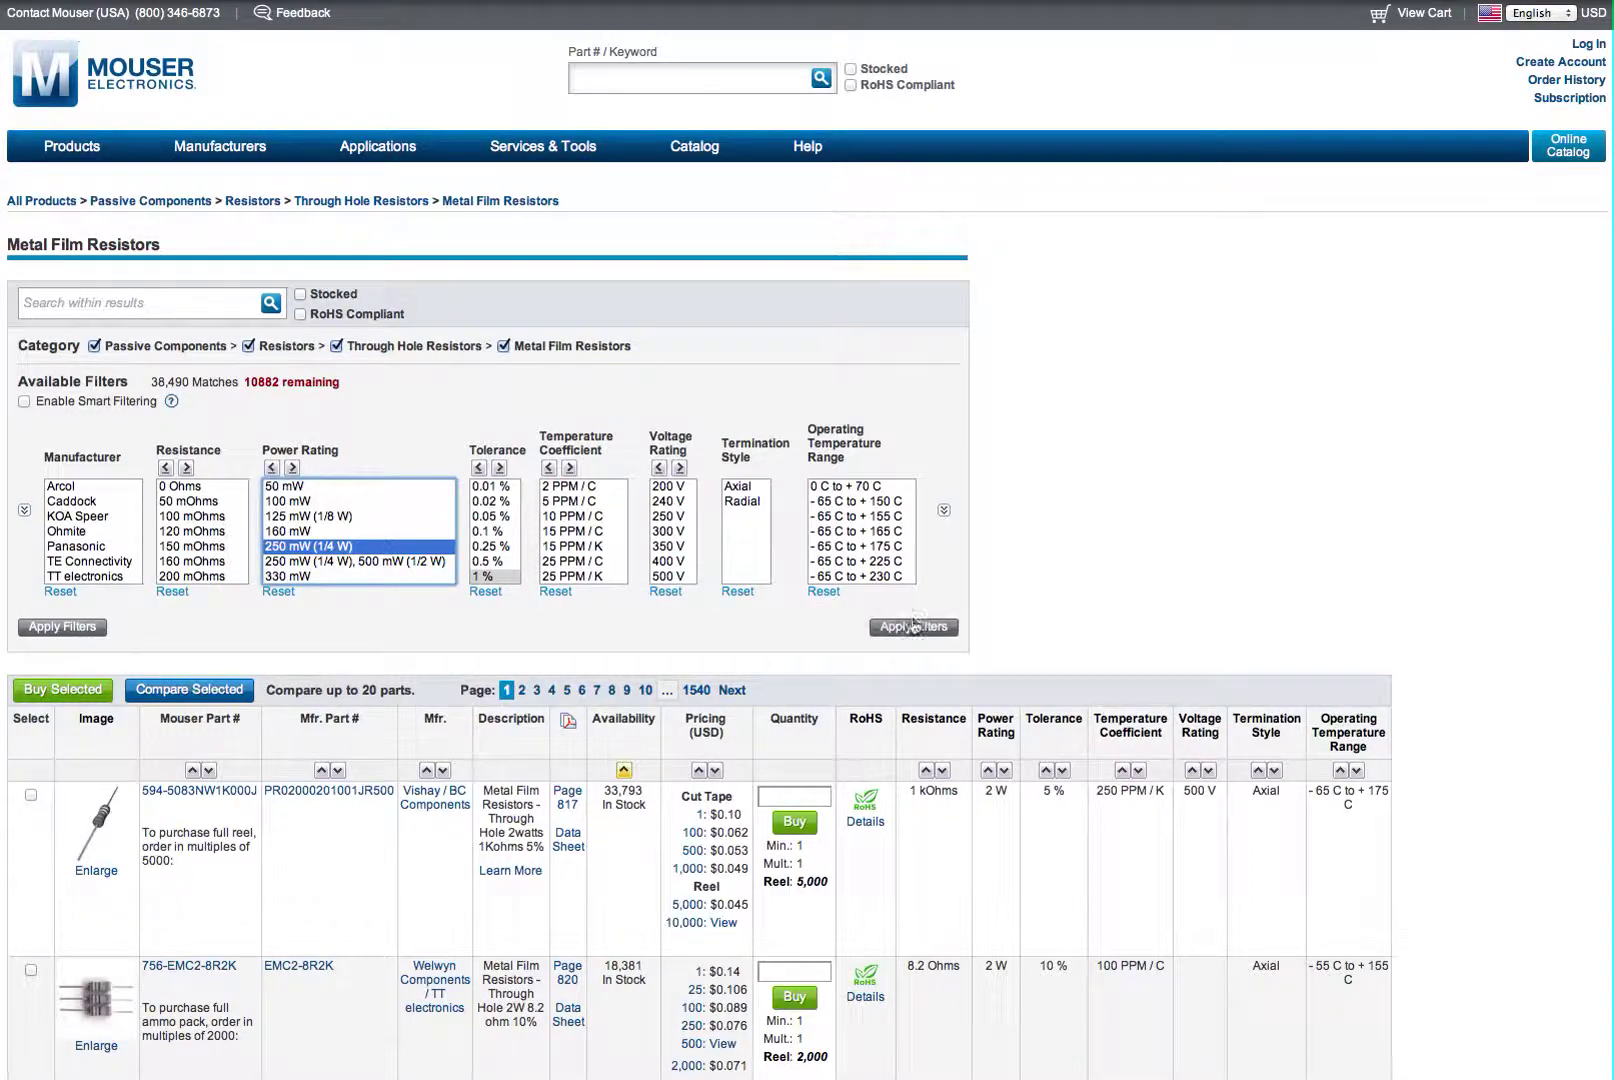
left_click(914, 627)
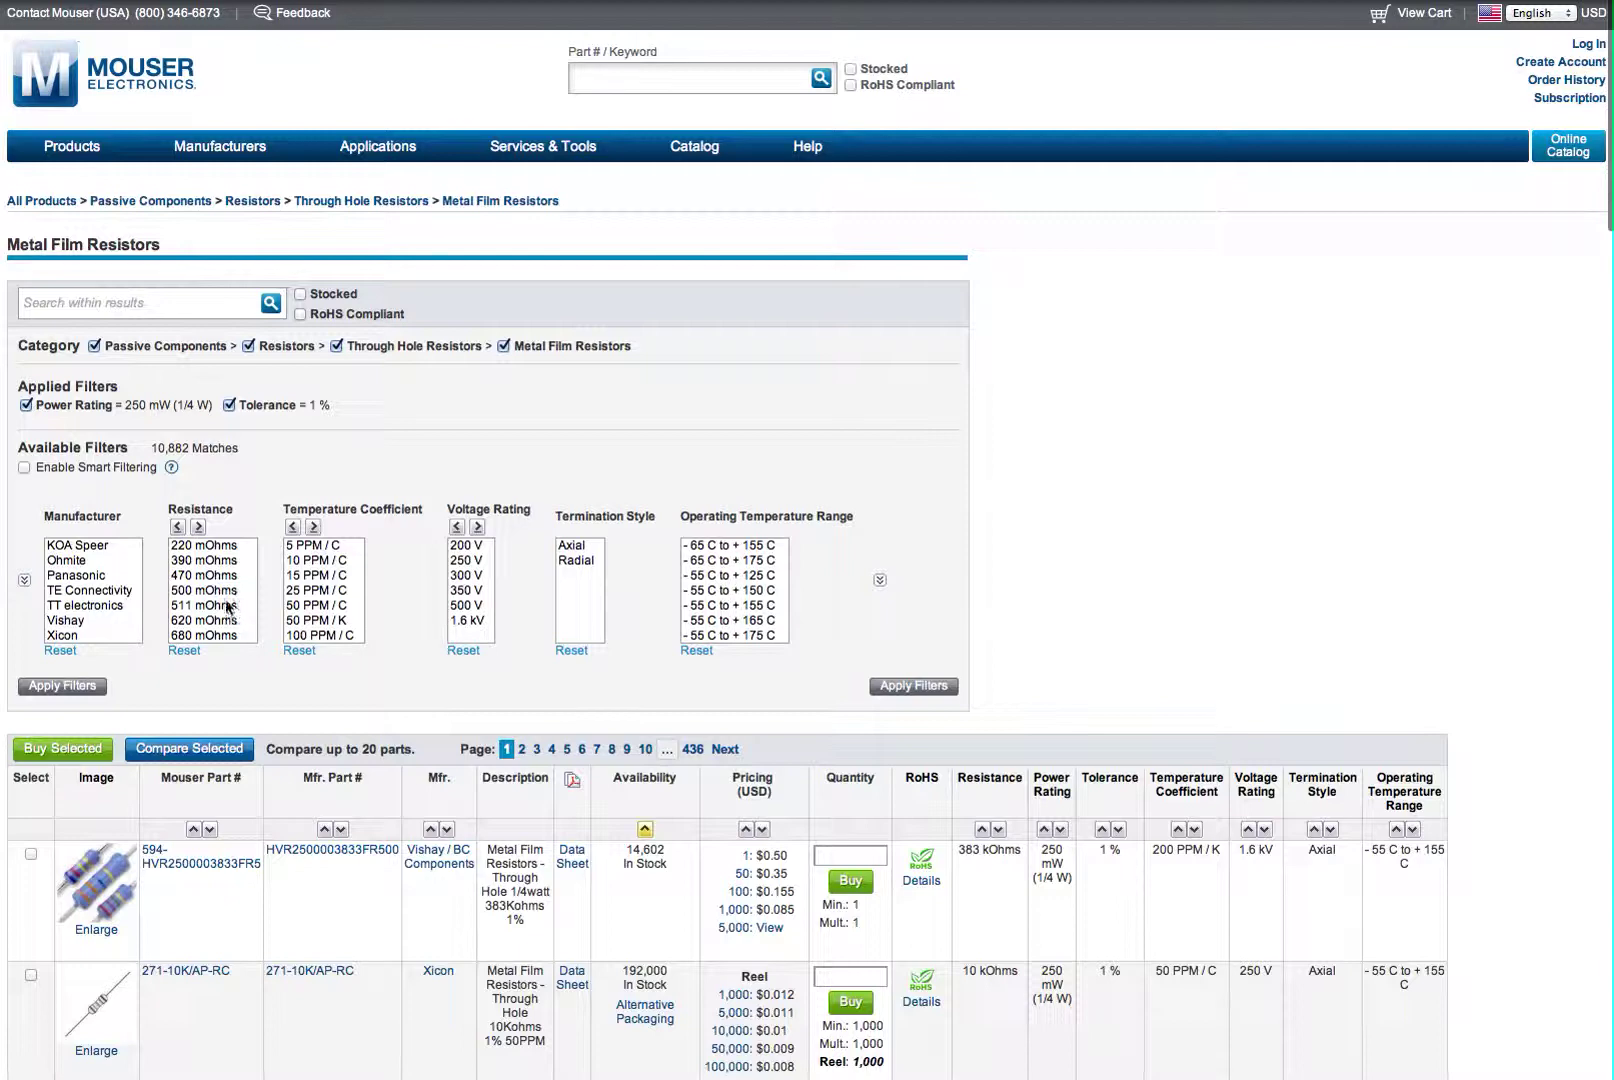
- Add a 10 Ohms resistance filter to narrow the metal film resistors to 37 parts
scroll(228, 605, "down", 3)
scroll(228, 605, "down", 5)
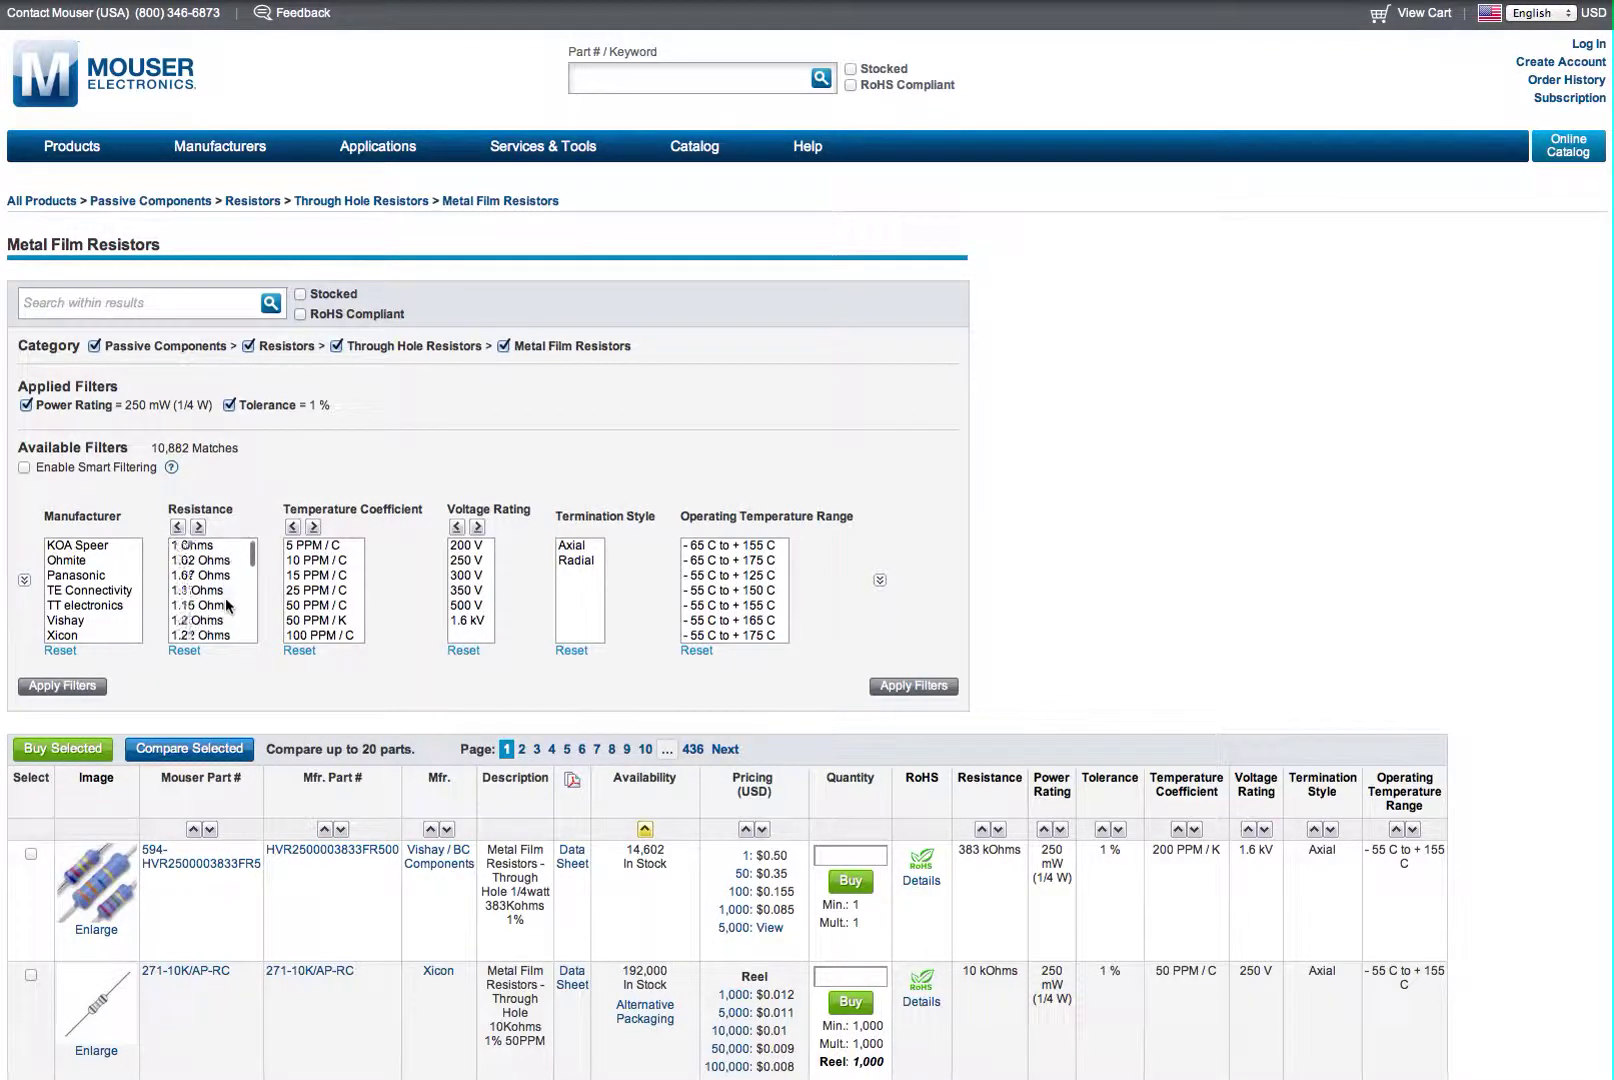
left_click(24, 581)
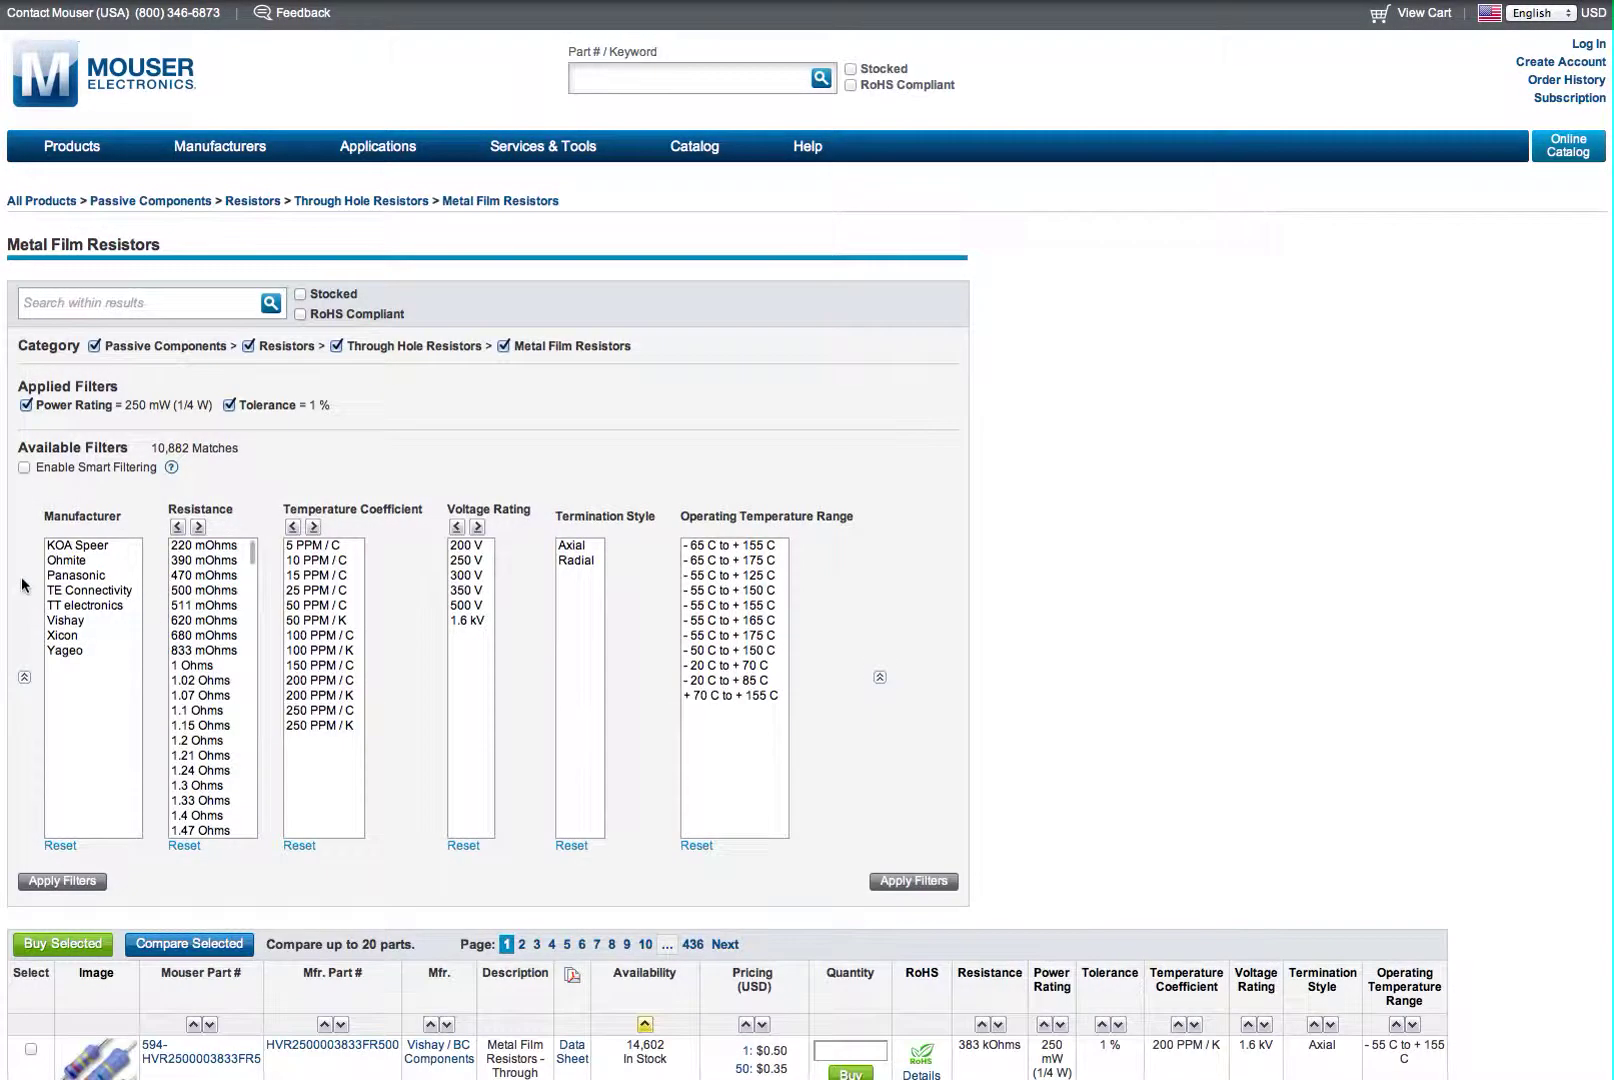
scroll(228, 757, "down", 2)
scroll(228, 757, "down", 10)
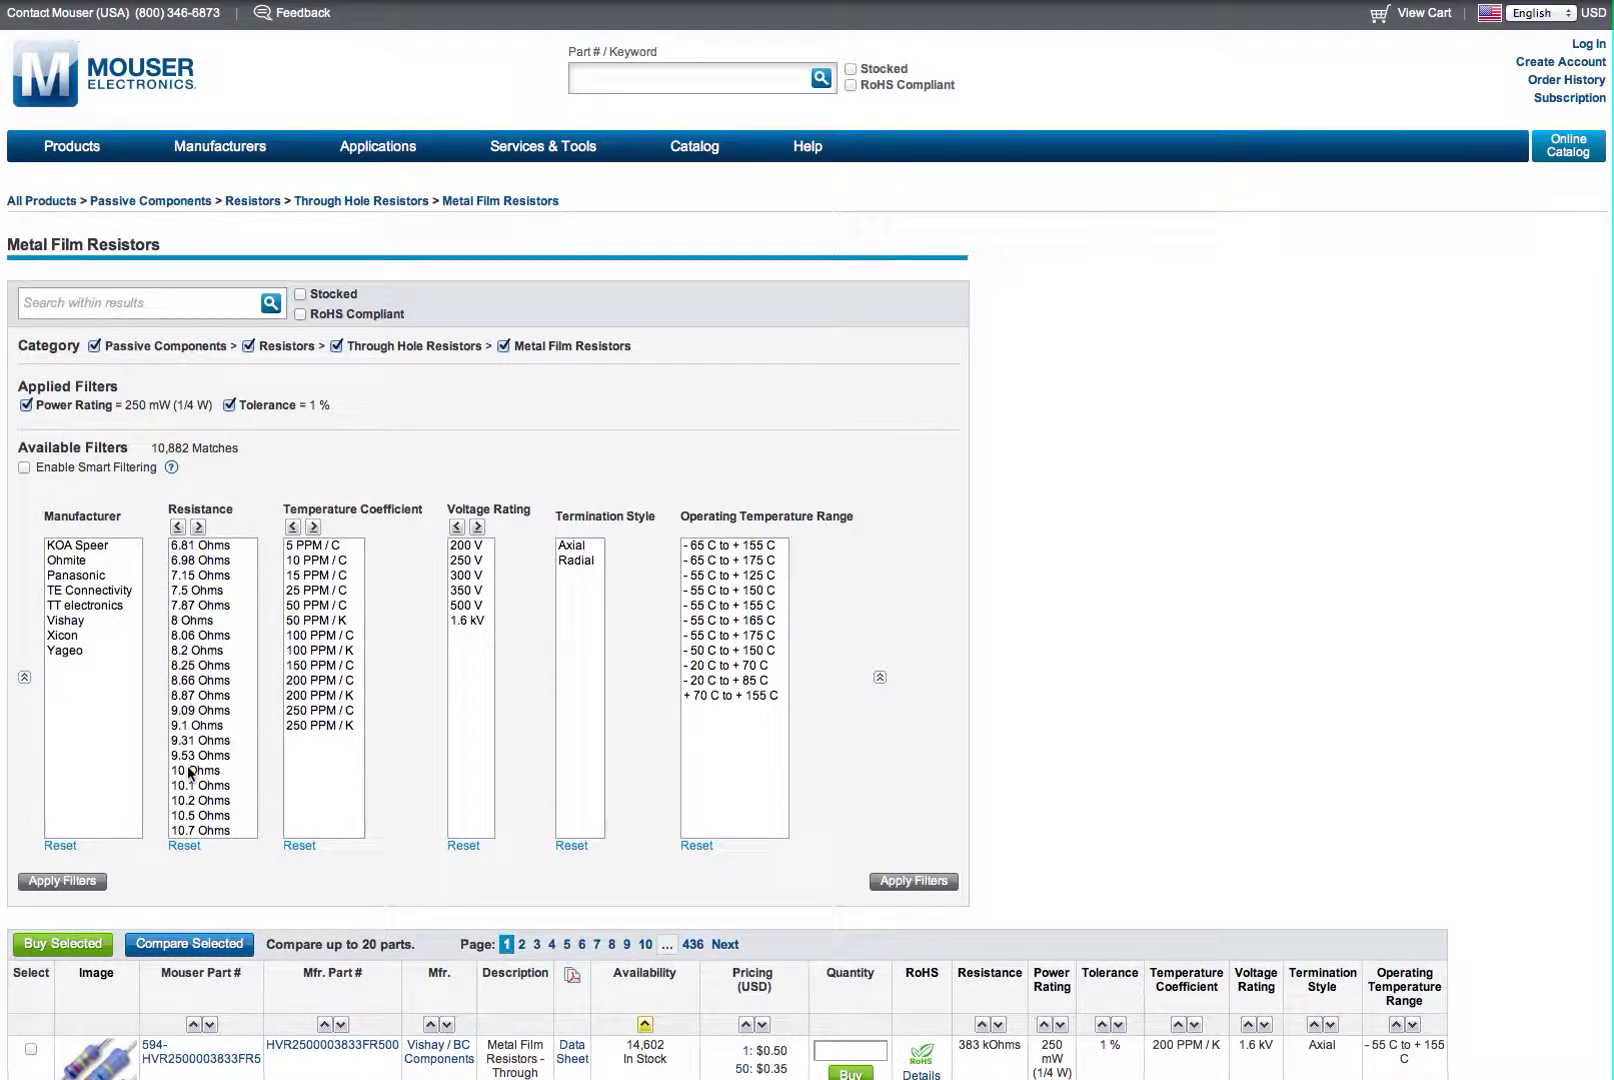
left_click(190, 771)
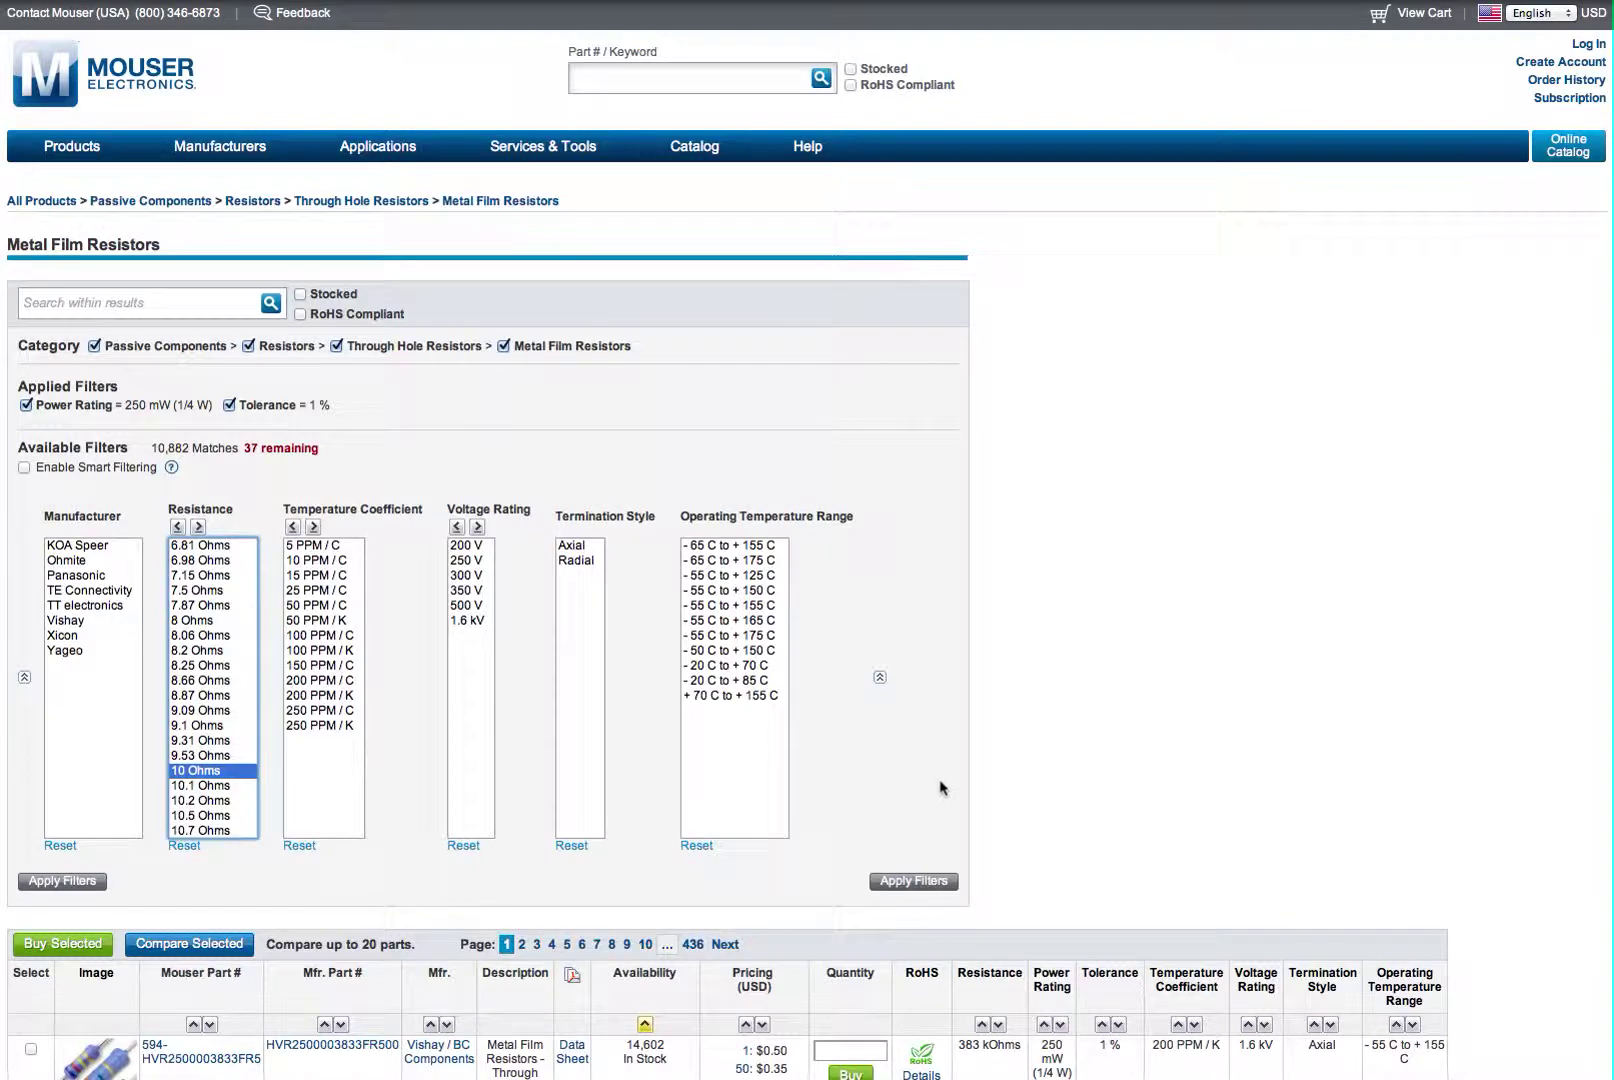
left_click(924, 884)
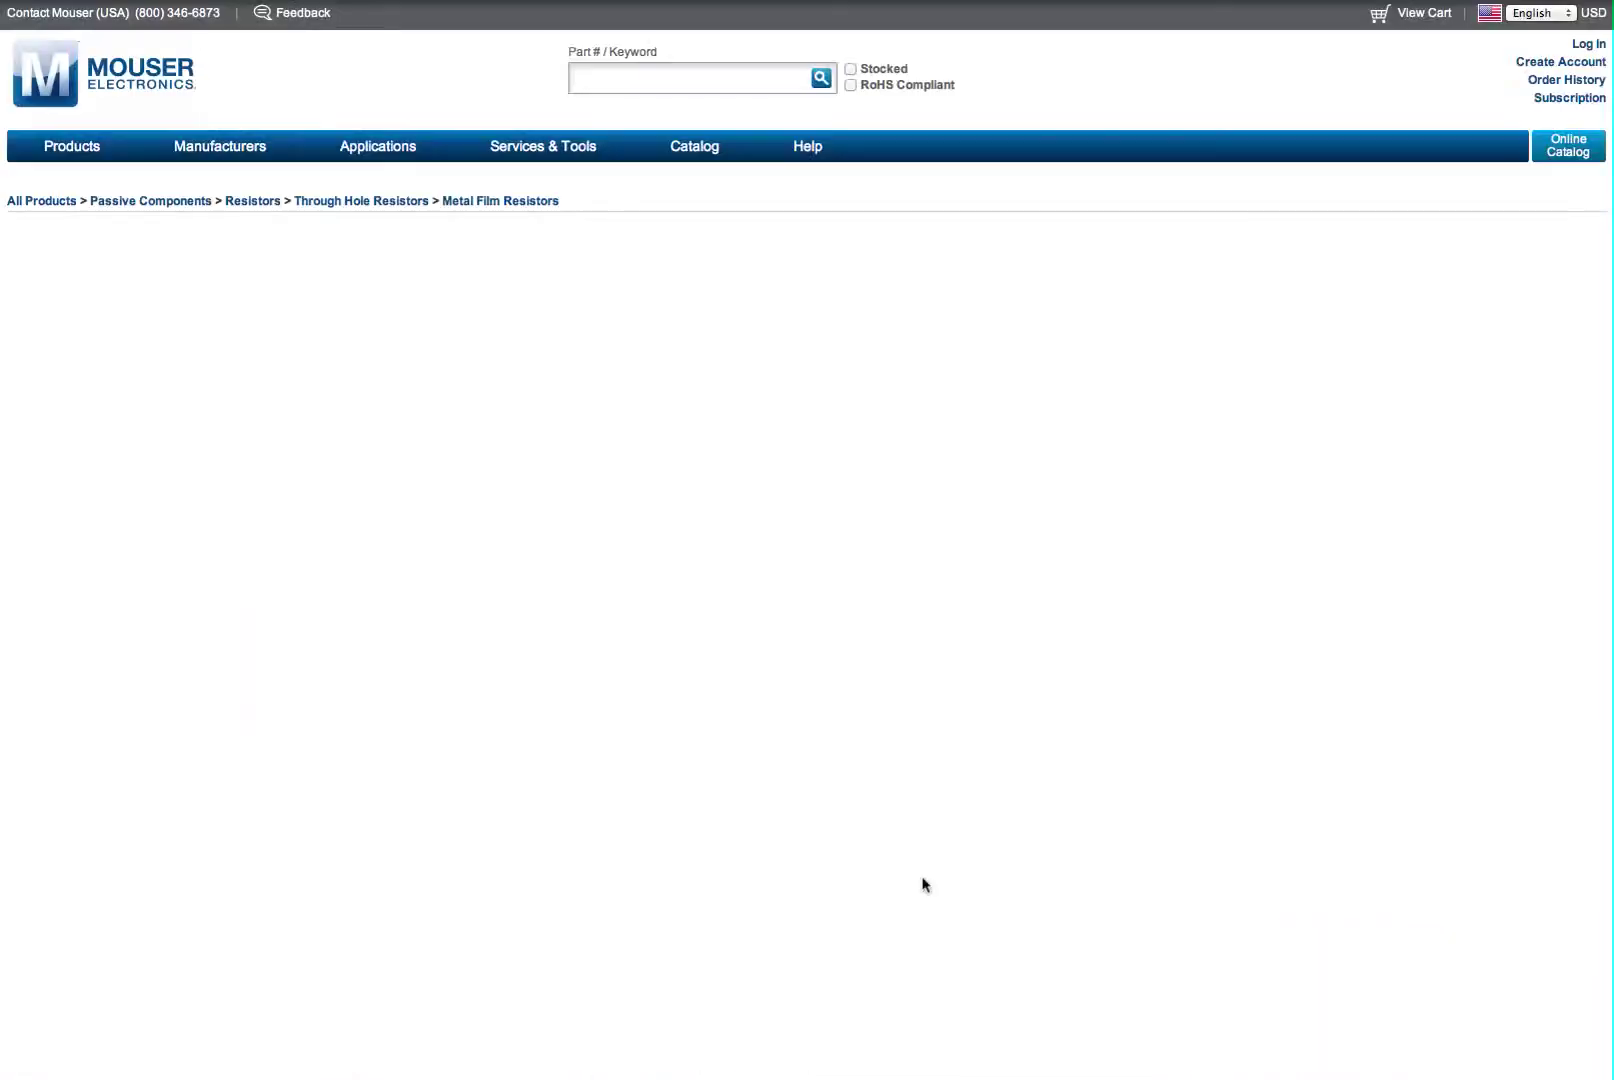
- Sort the 37 filtered 10 Ohm resistors by price, lowest first
scroll(955, 703, "down", 1)
scroll(955, 703, "down", 3)
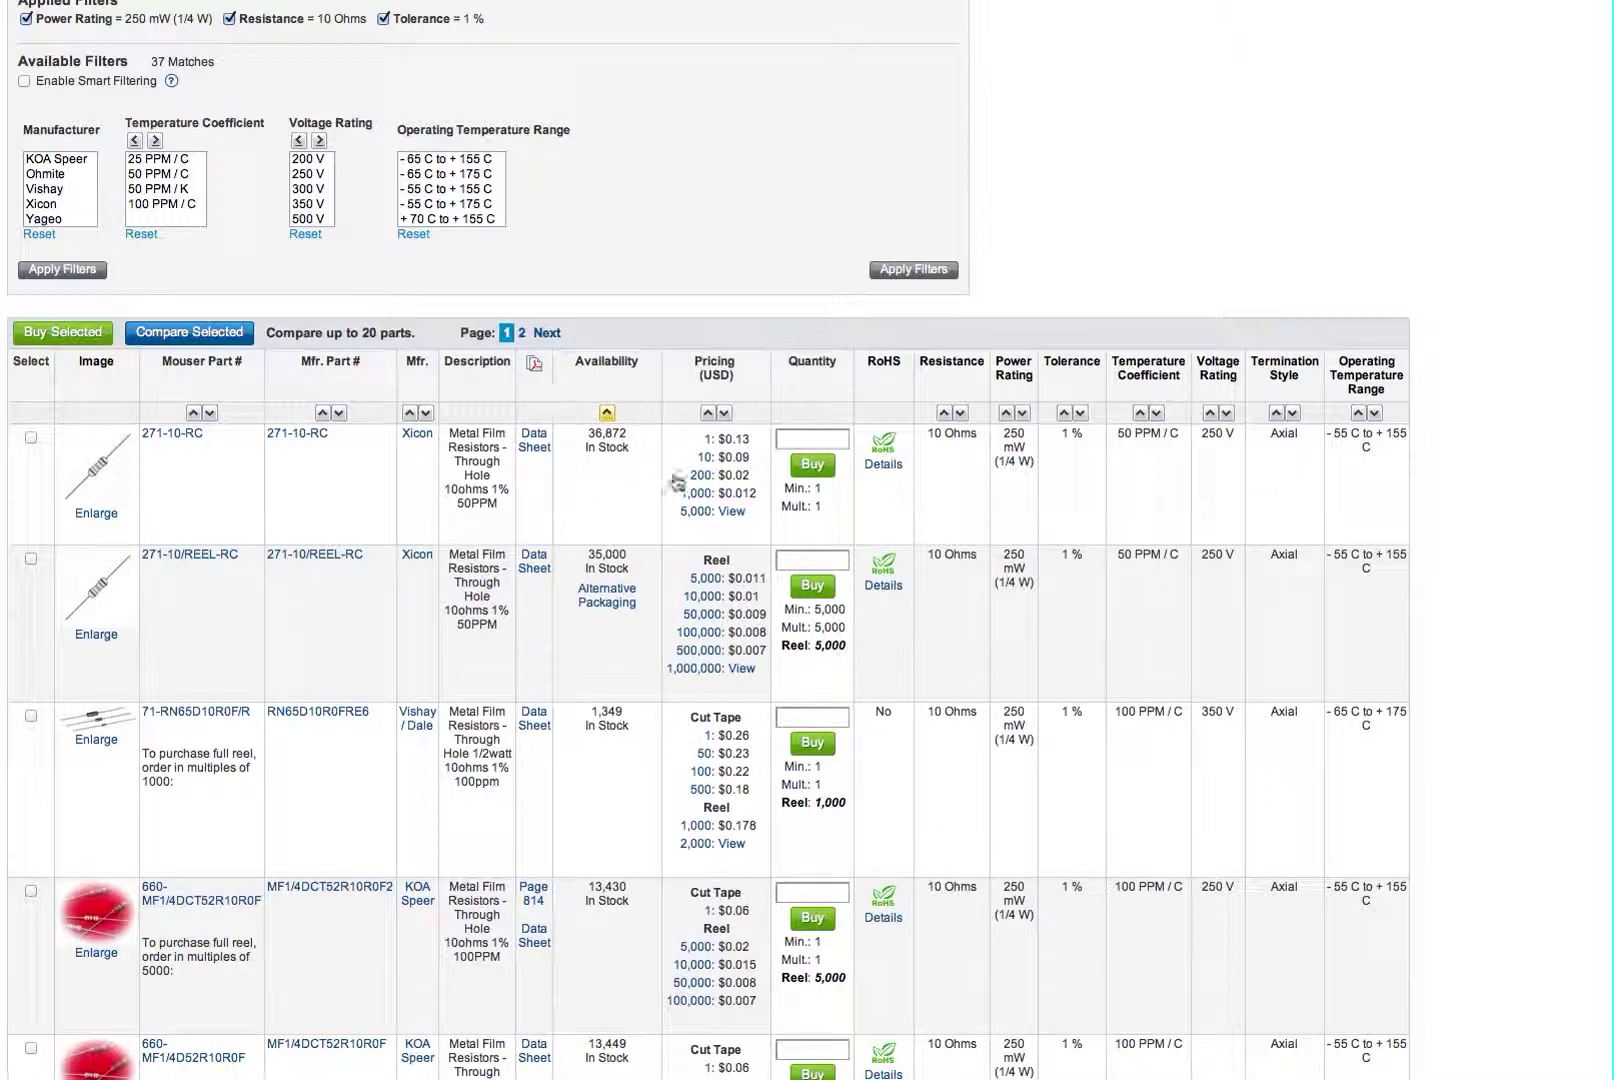
left_click(709, 413)
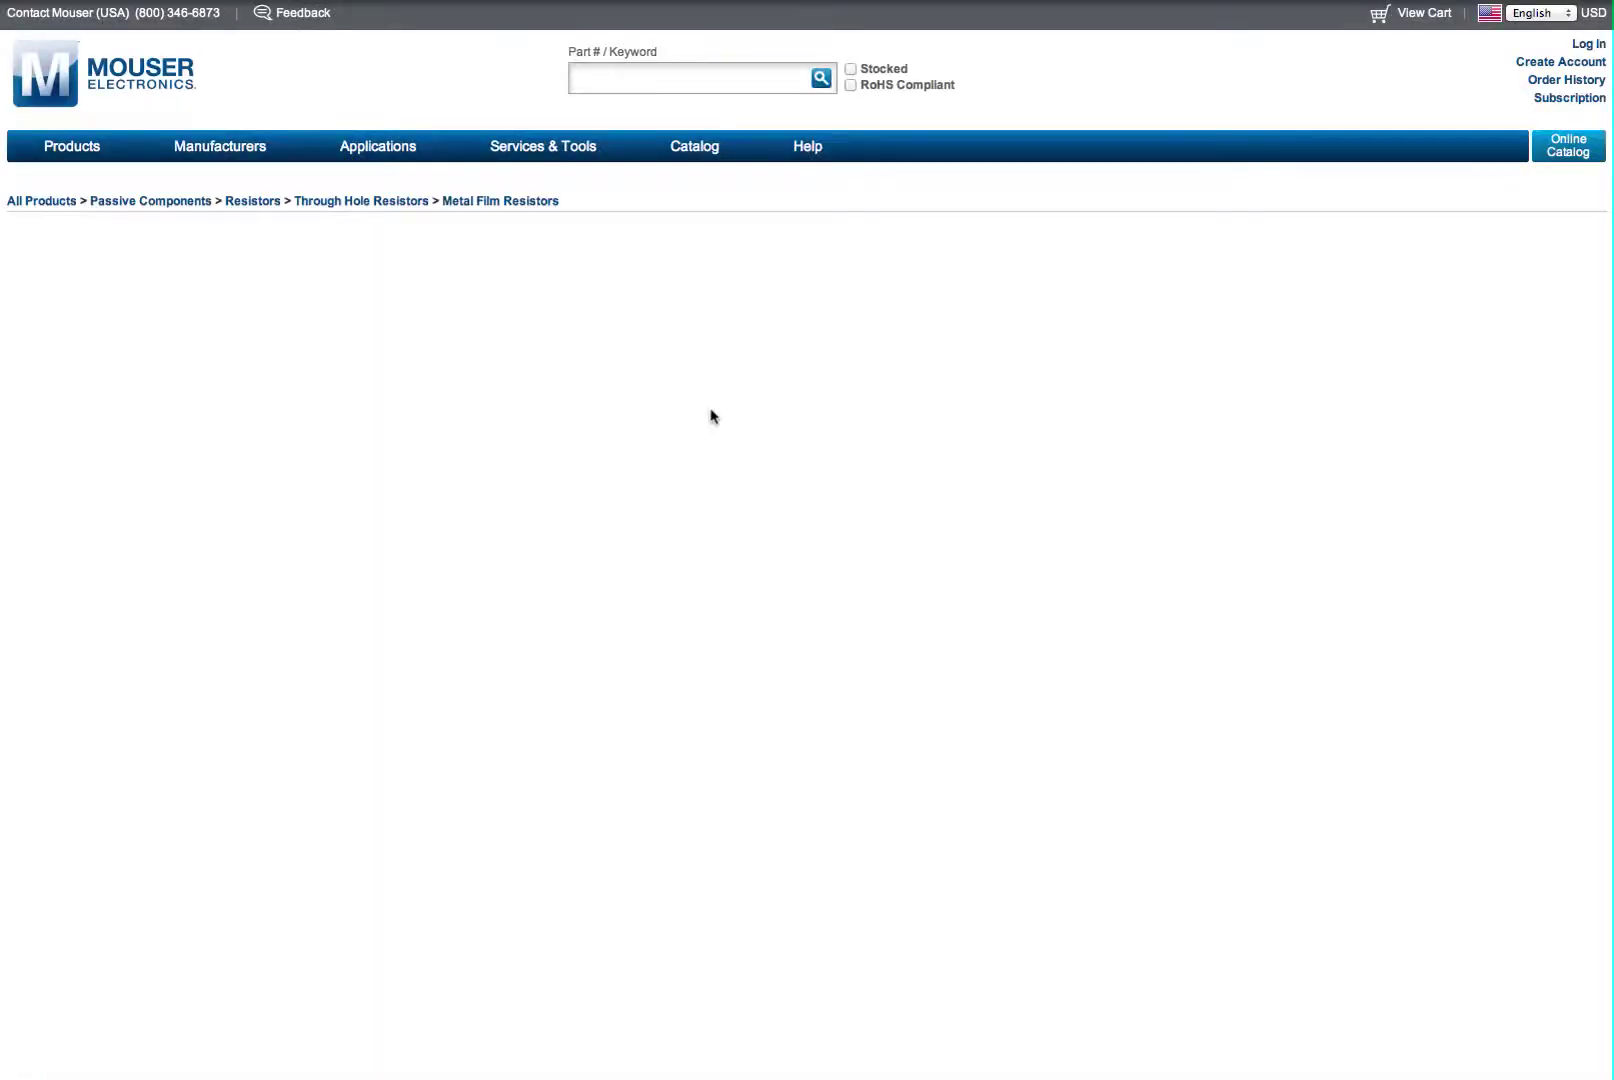
scroll(808, 672, "down", 5)
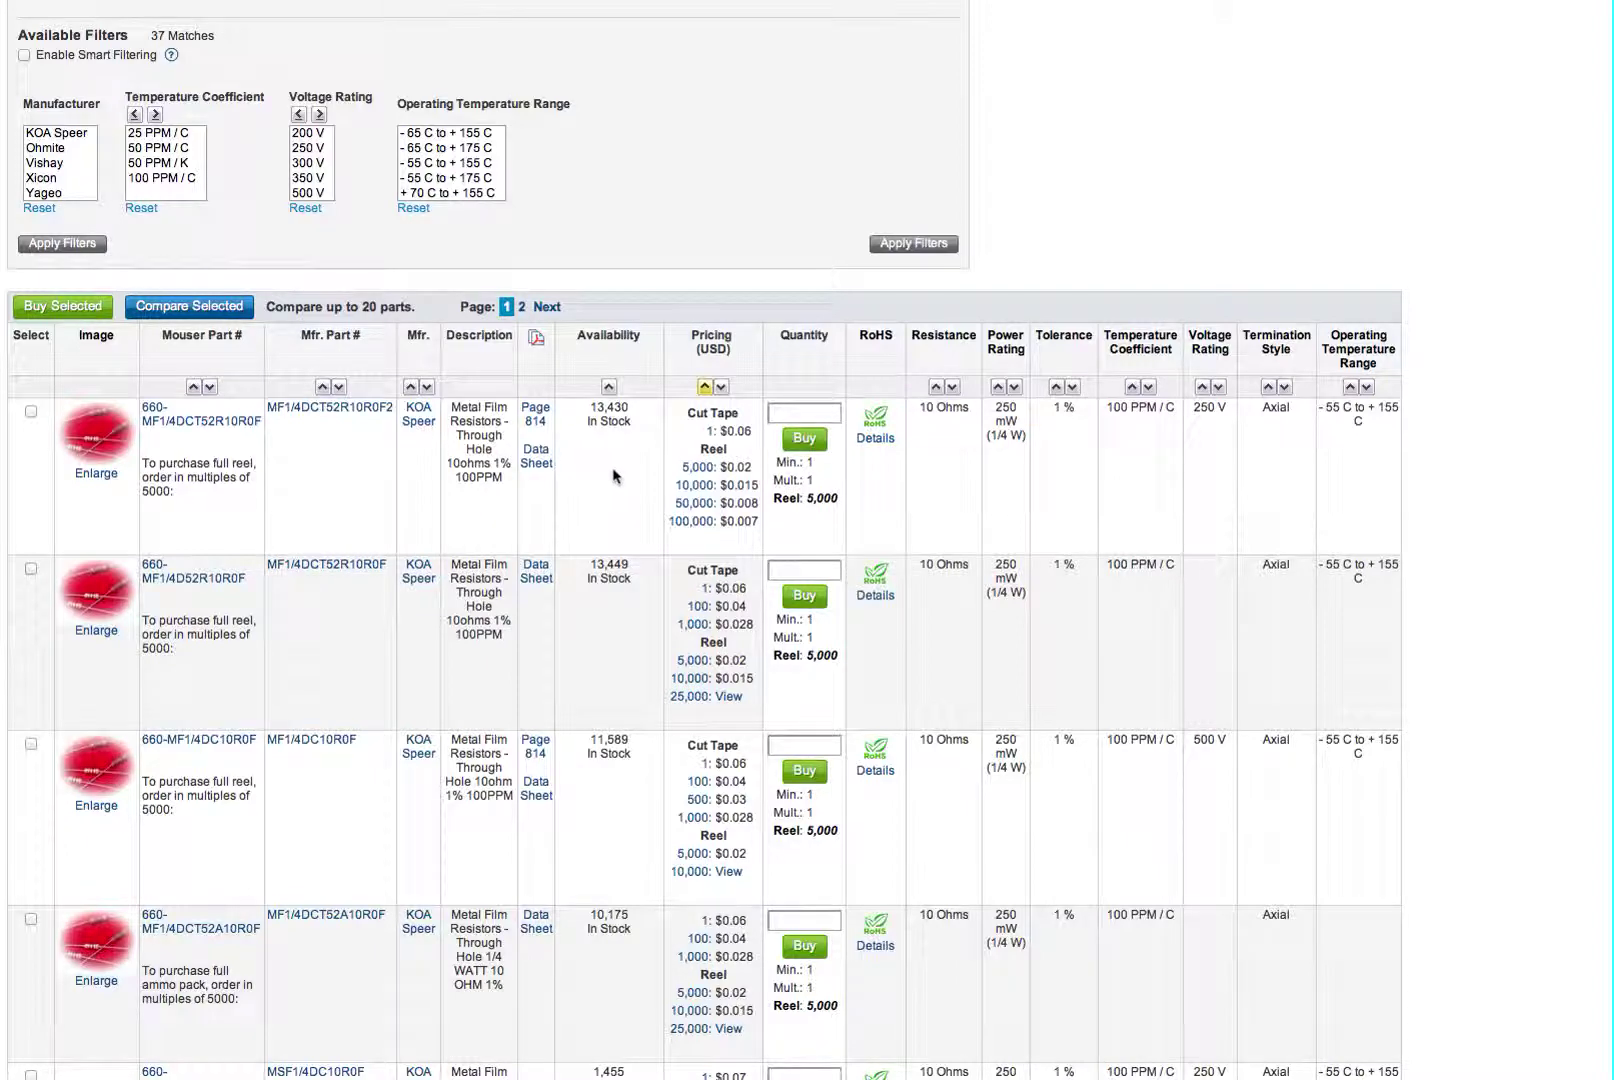
scroll(615, 477, "down", 4)
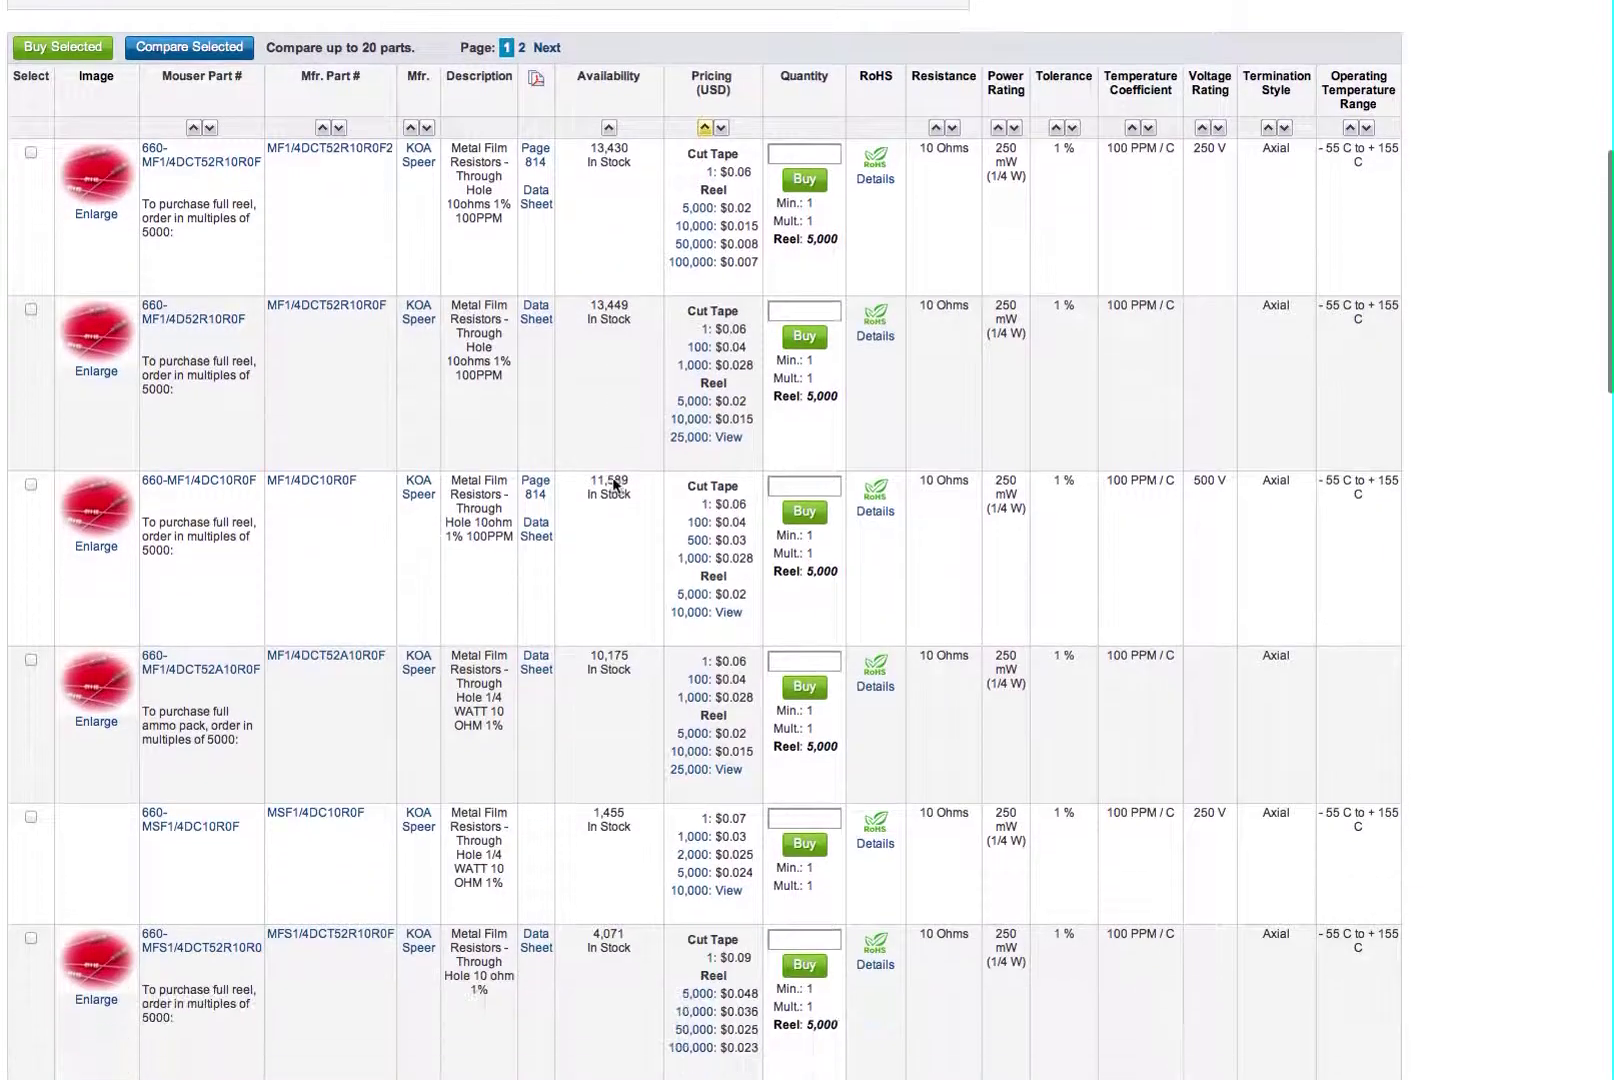
scroll(614, 483, "down", 3)
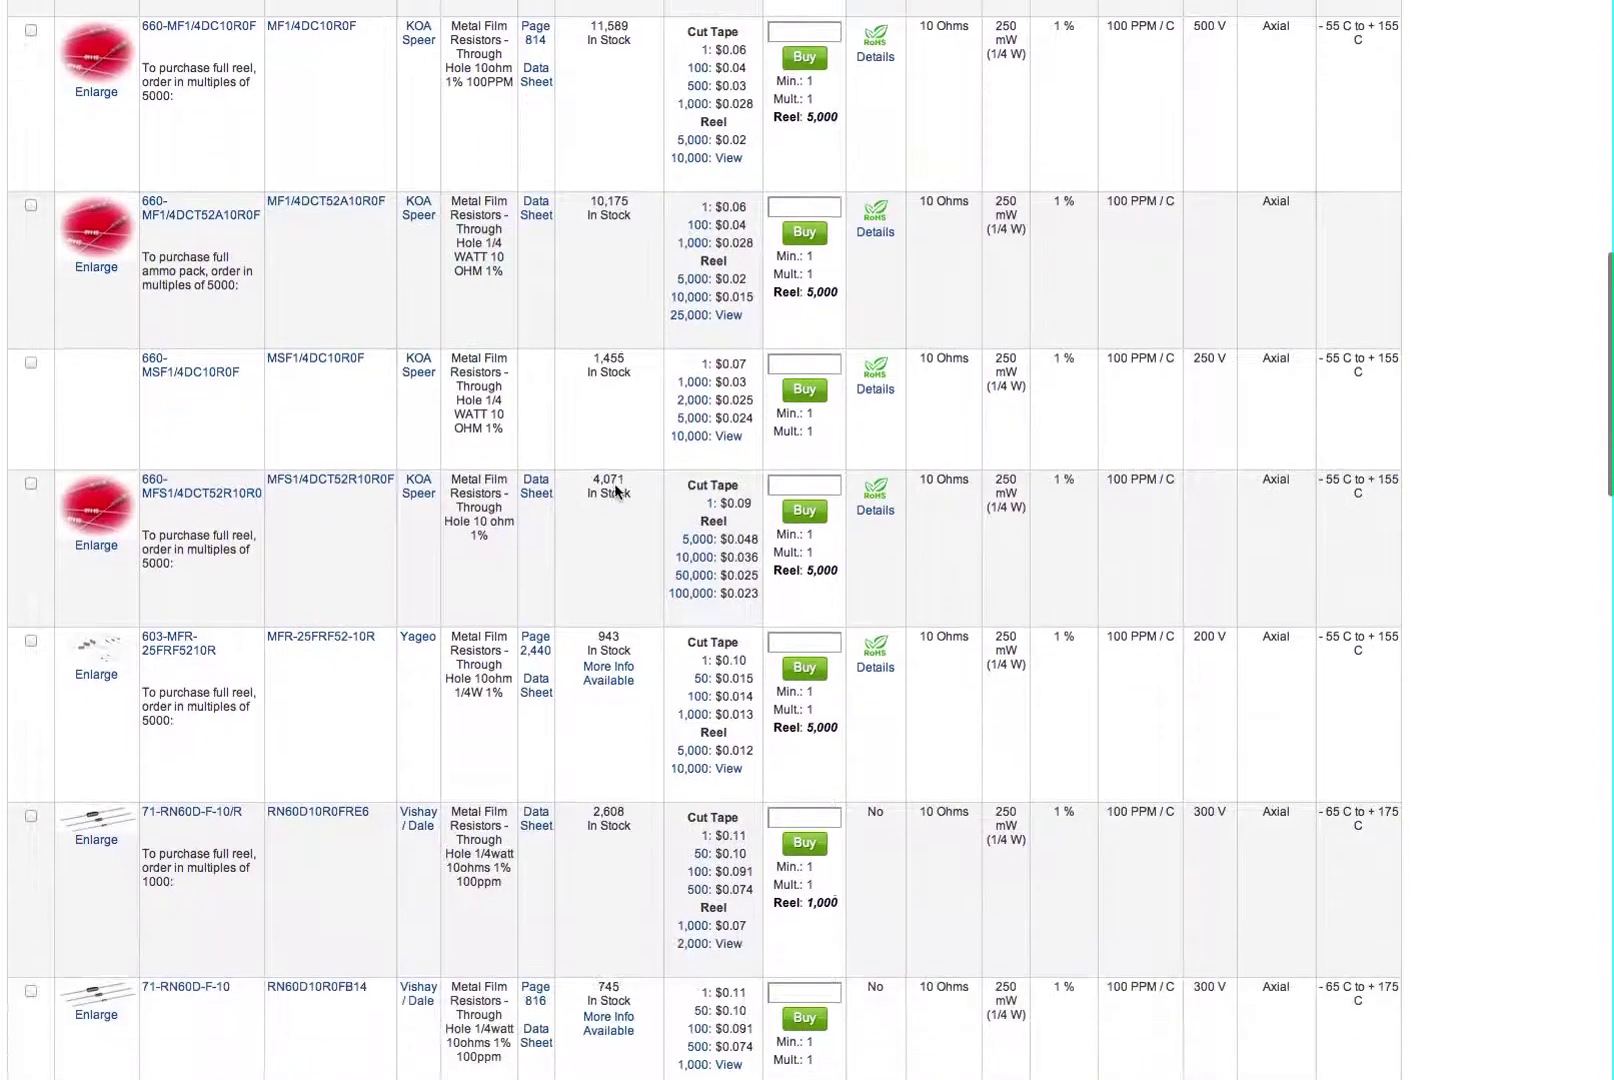
scroll(614, 483, "down", 4)
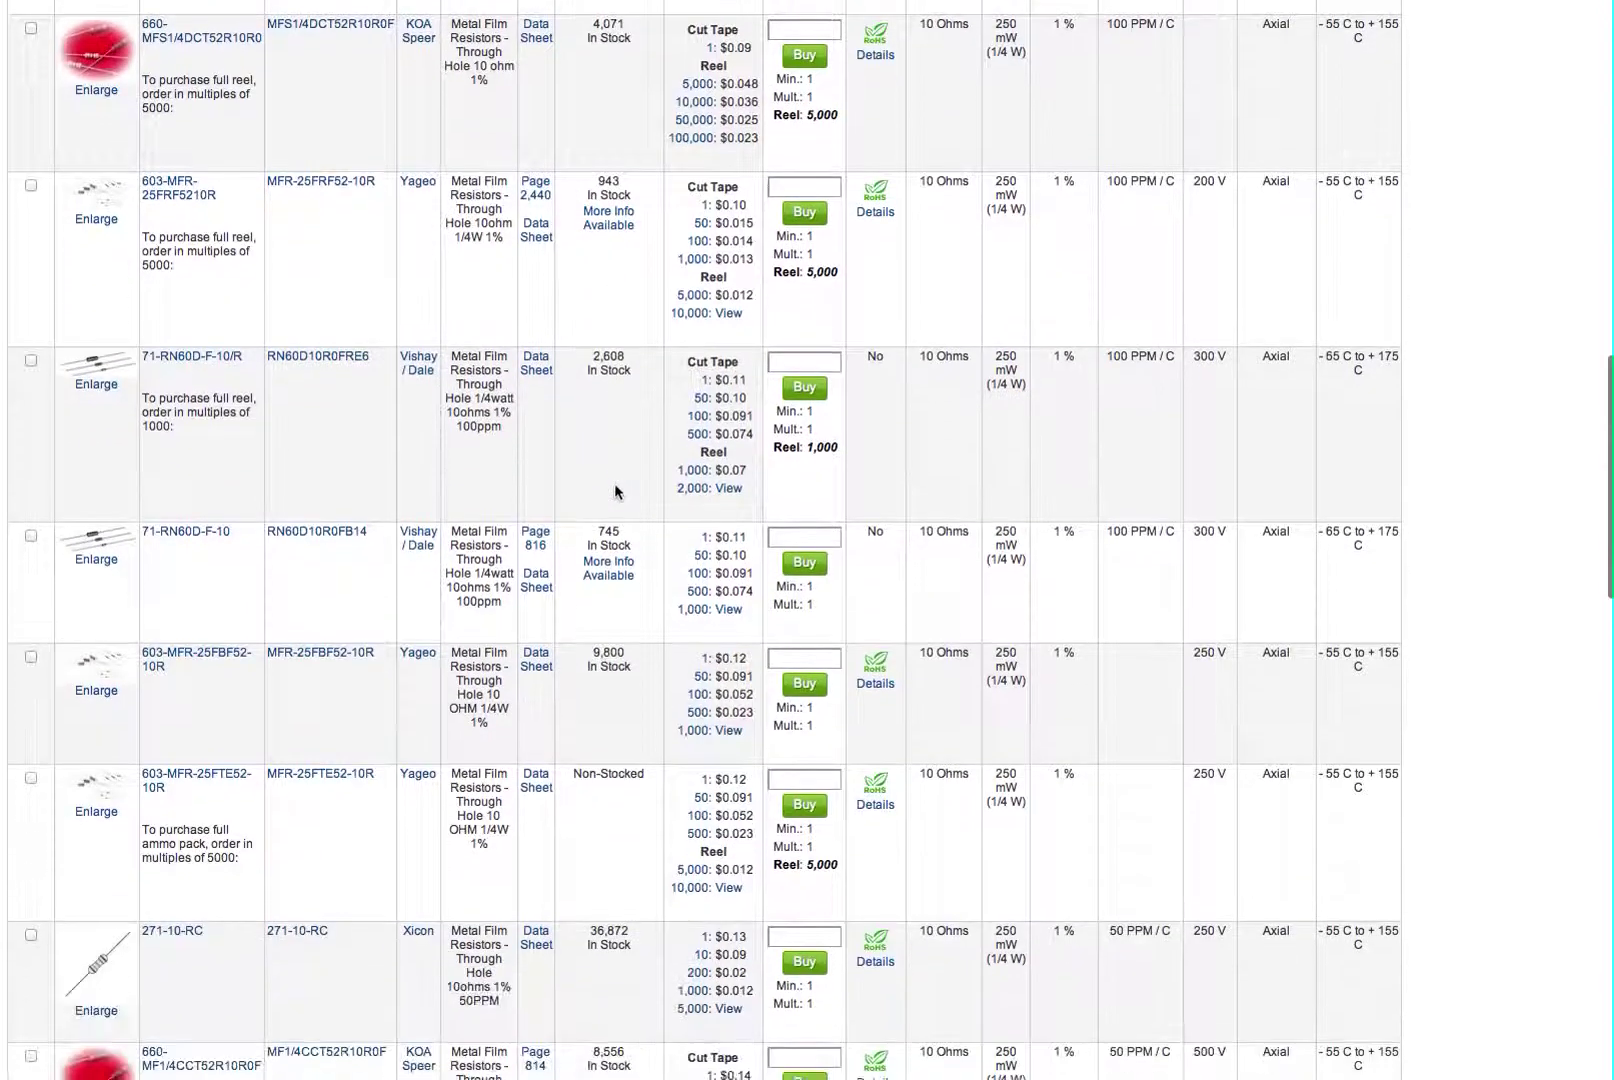
scroll(616, 531, "down", 3)
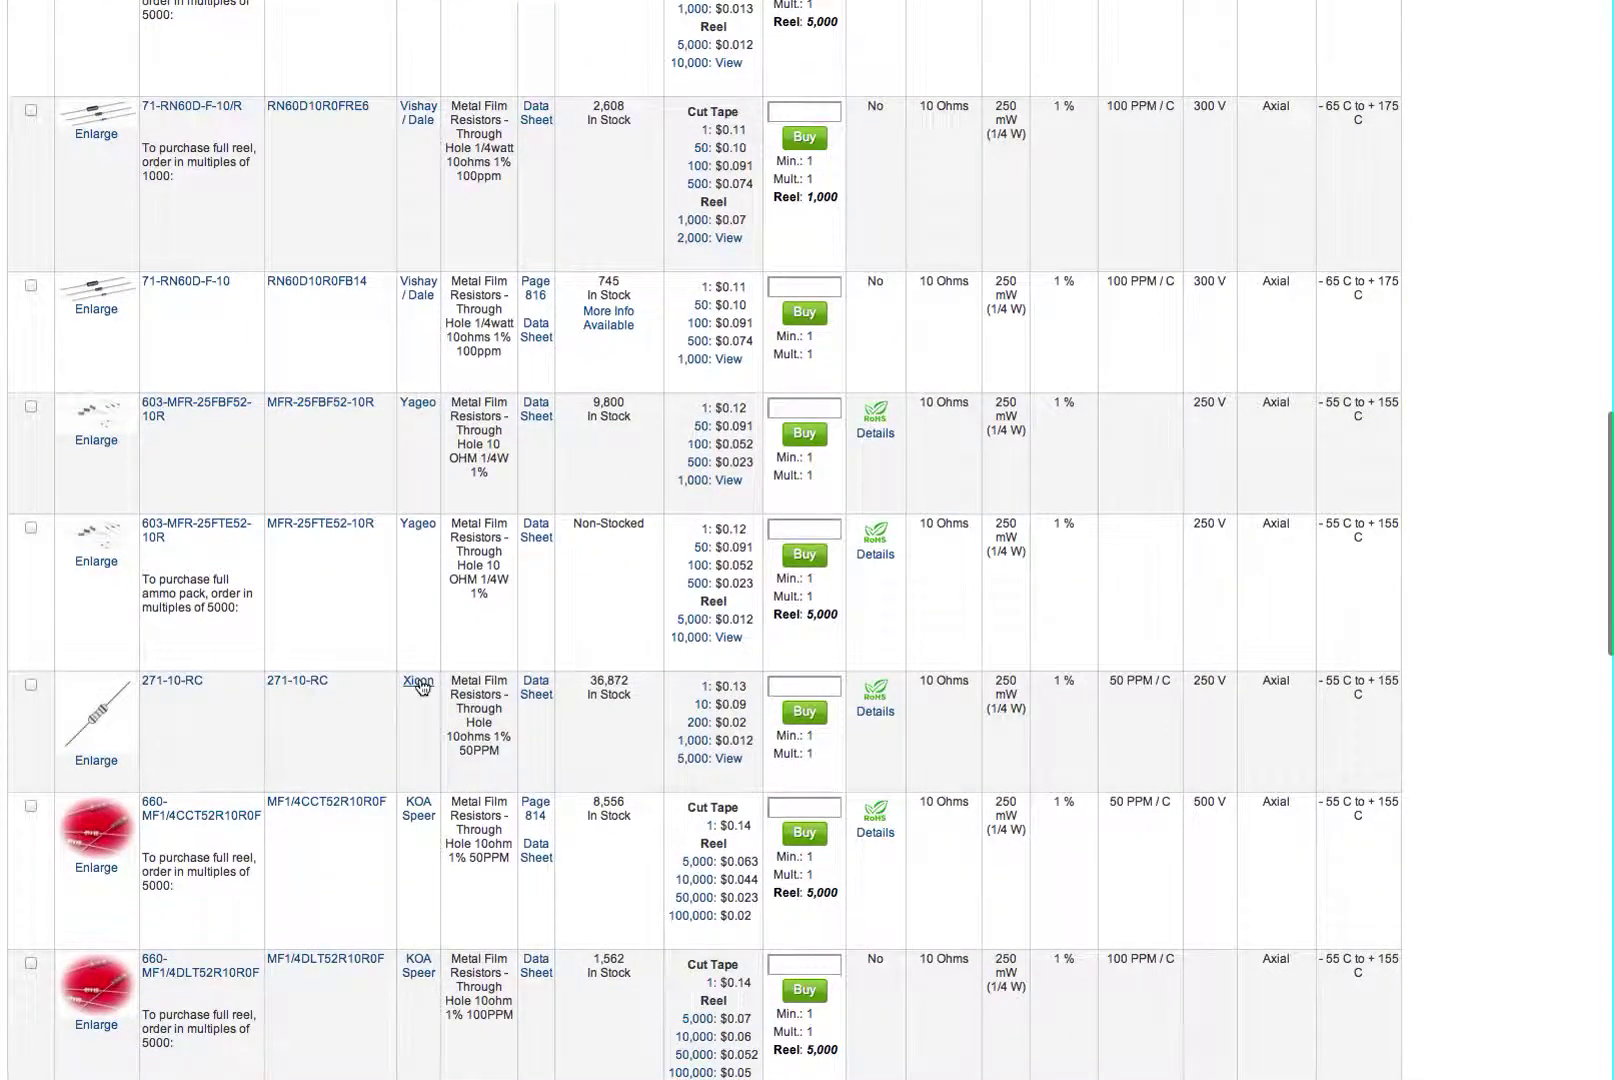
left_click(159, 680)
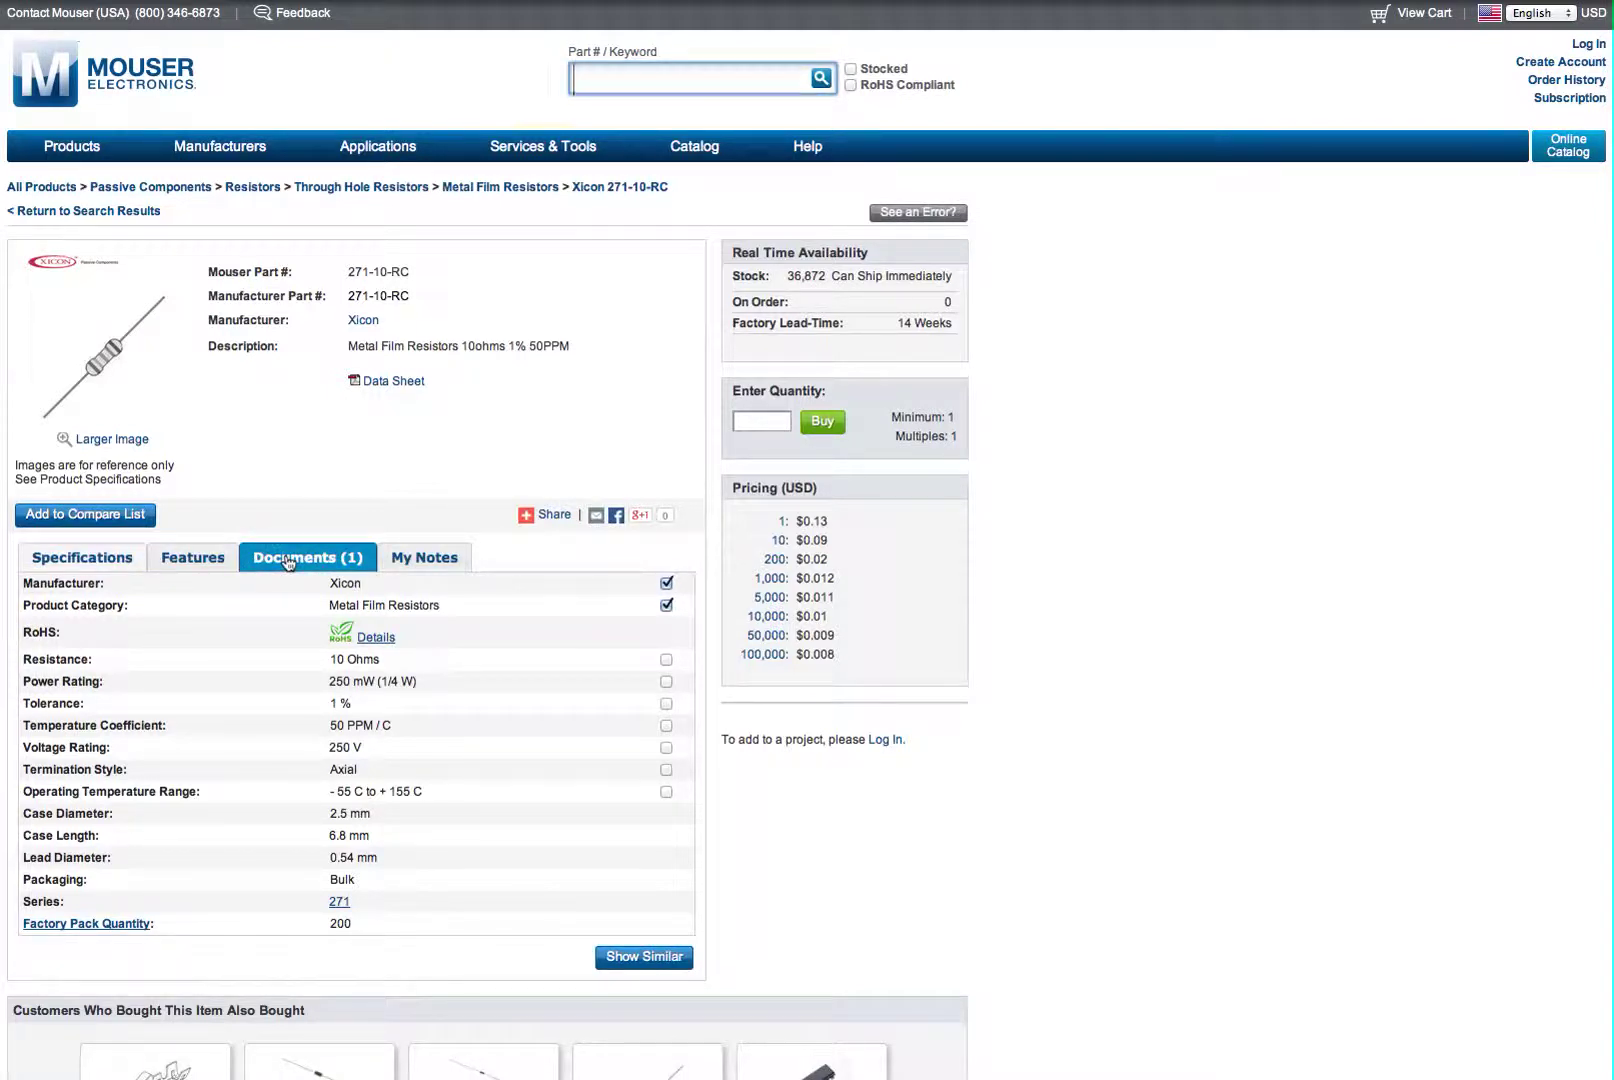
- Show the My Notes section on the Xicon 271-10-RC product page
left_click(450, 562)
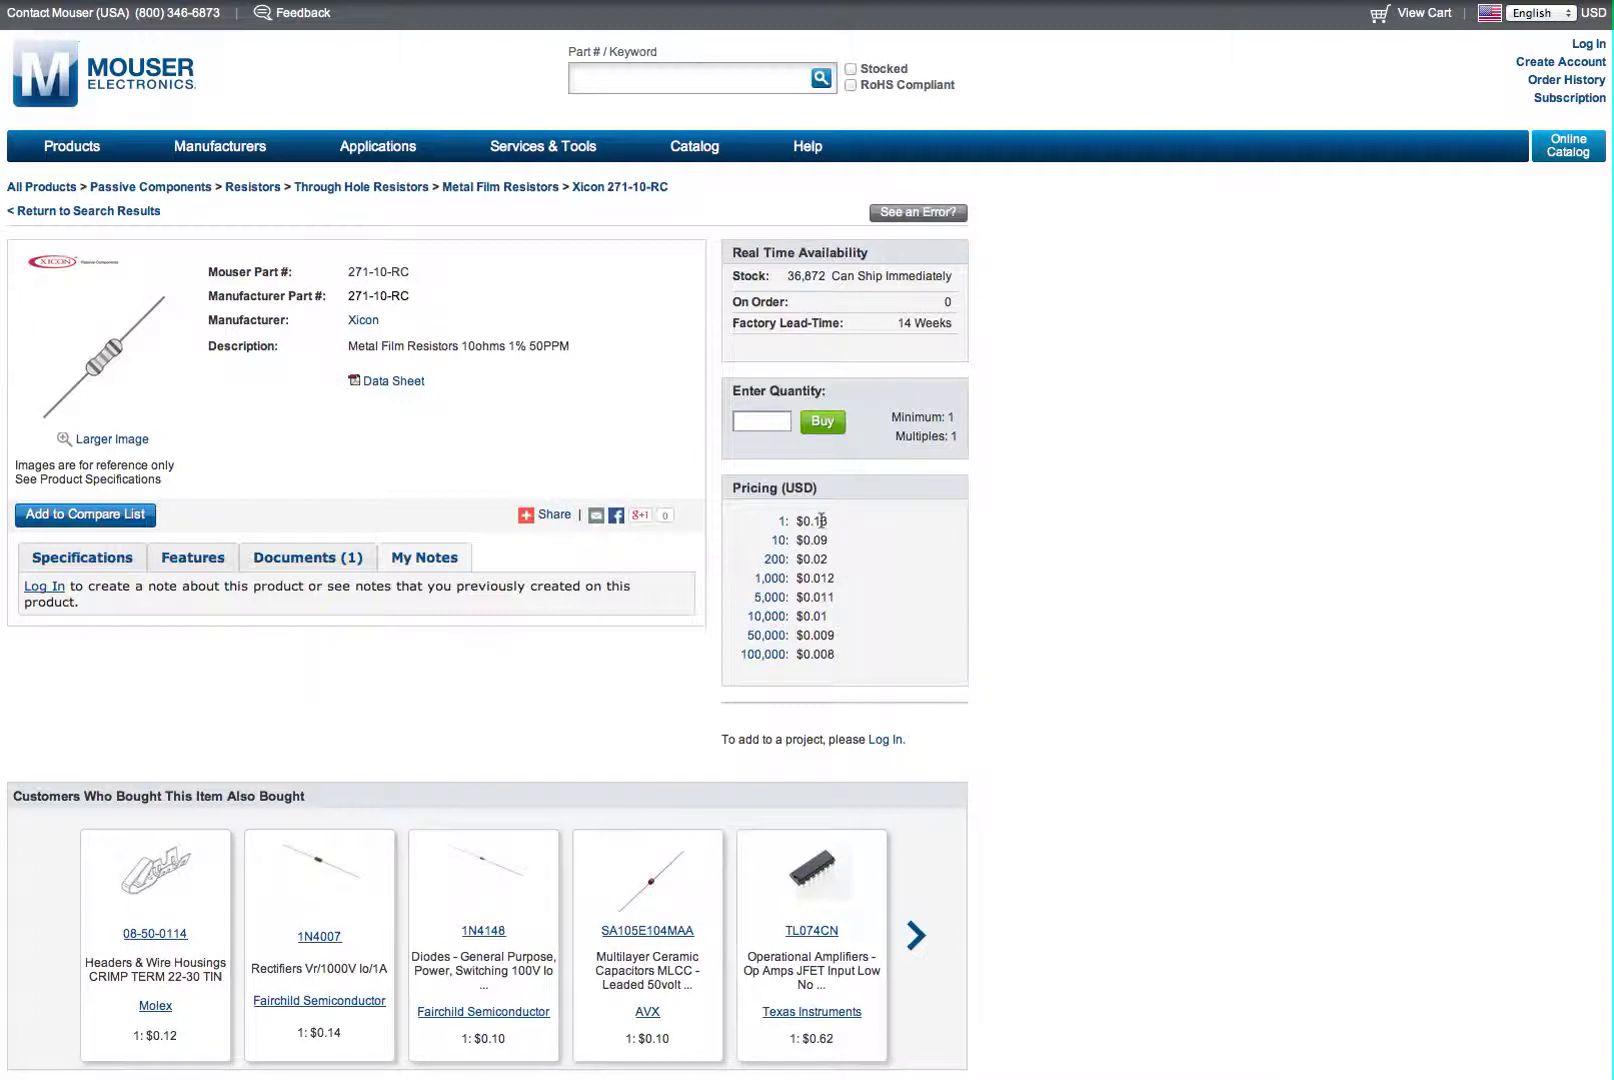
- Add 200 of 271-10-RC to the cart and open its product page
left_click(767, 422)
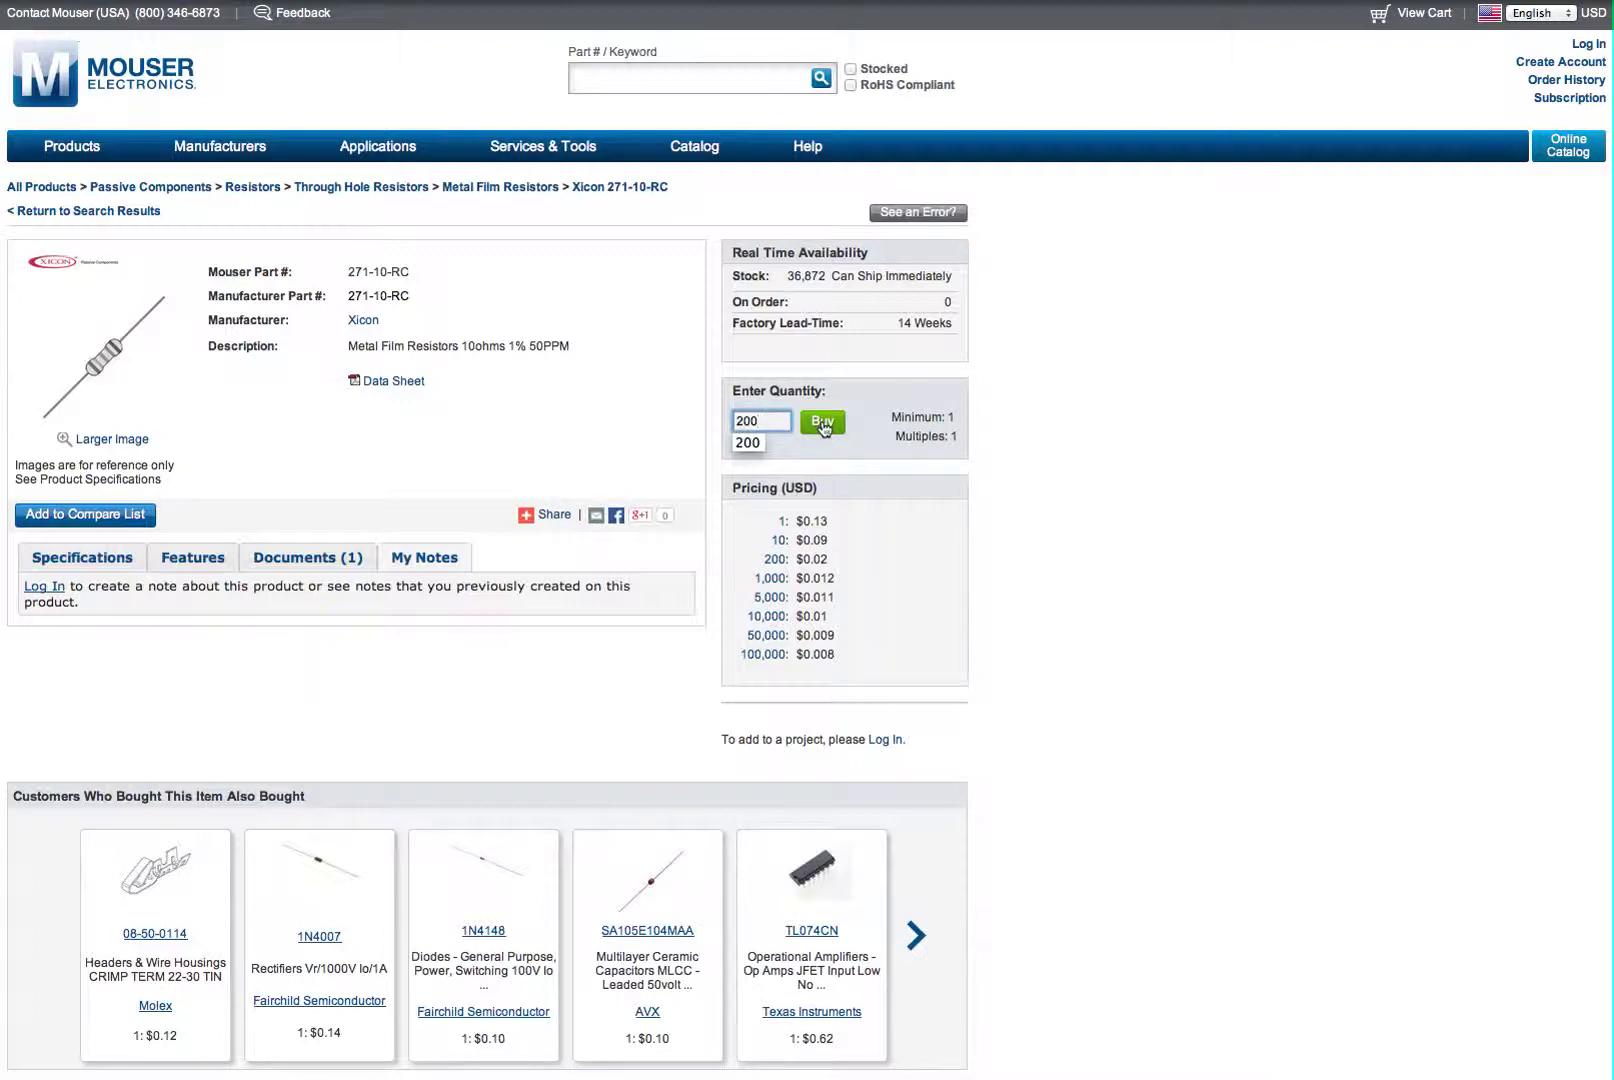
left_click(823, 425)
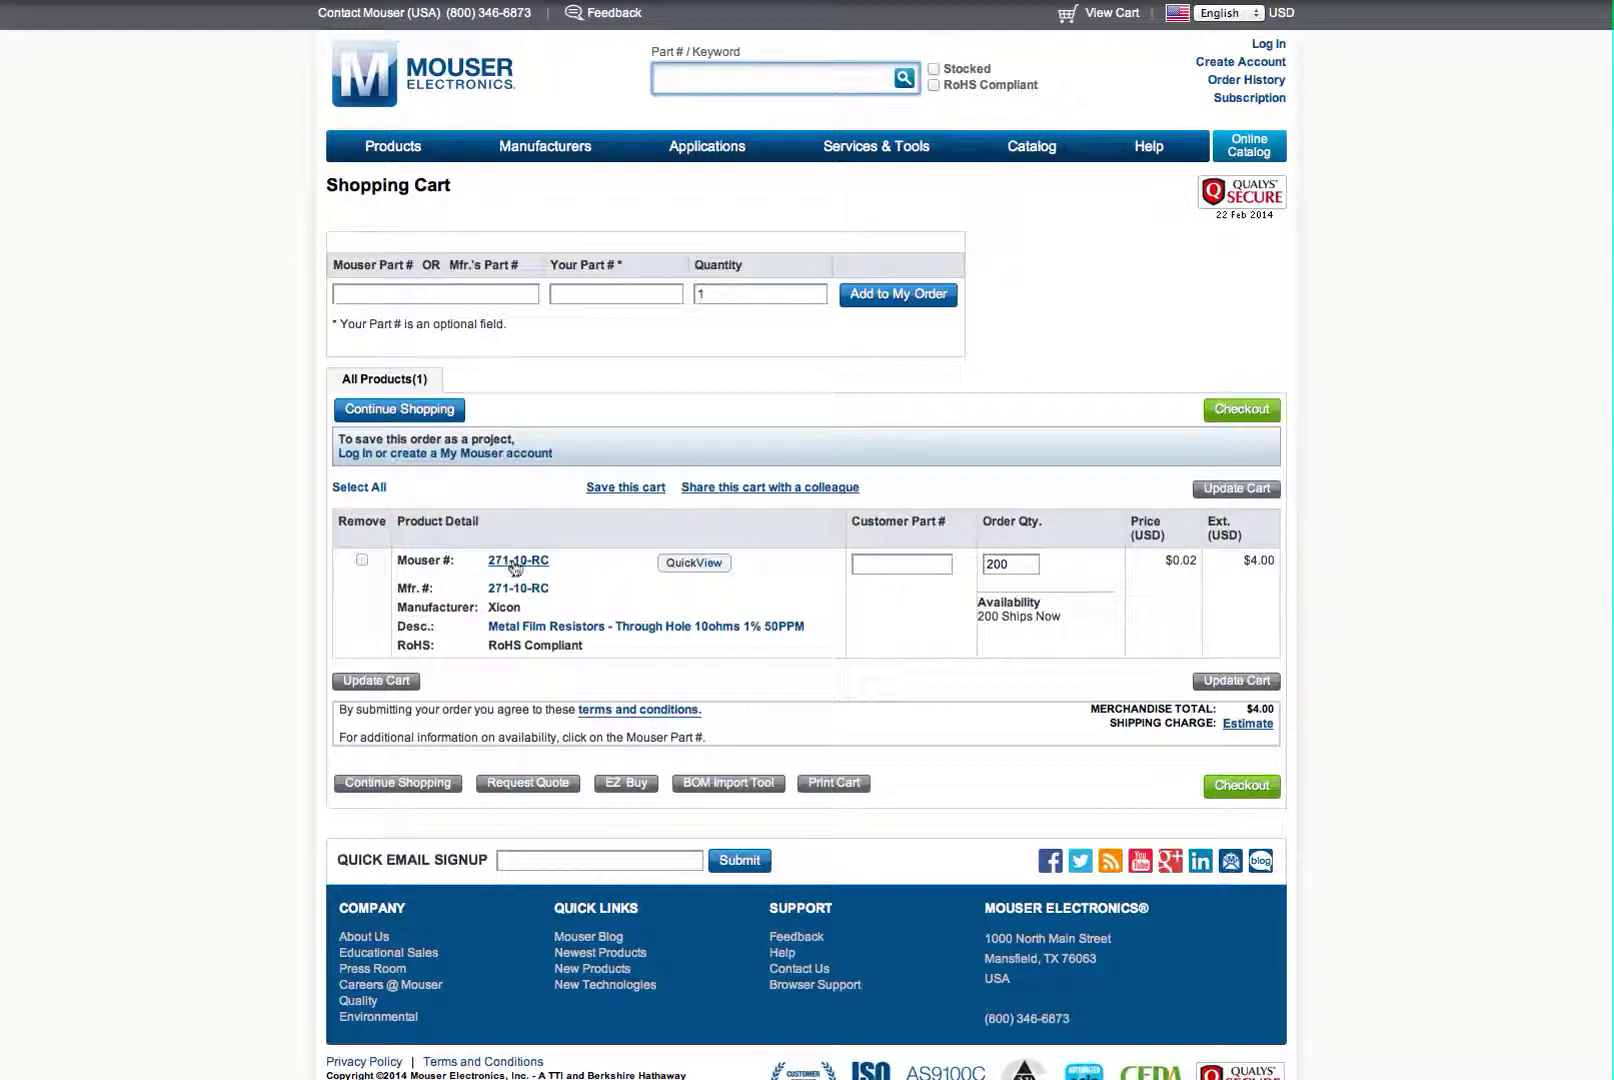
left_click(510, 564)
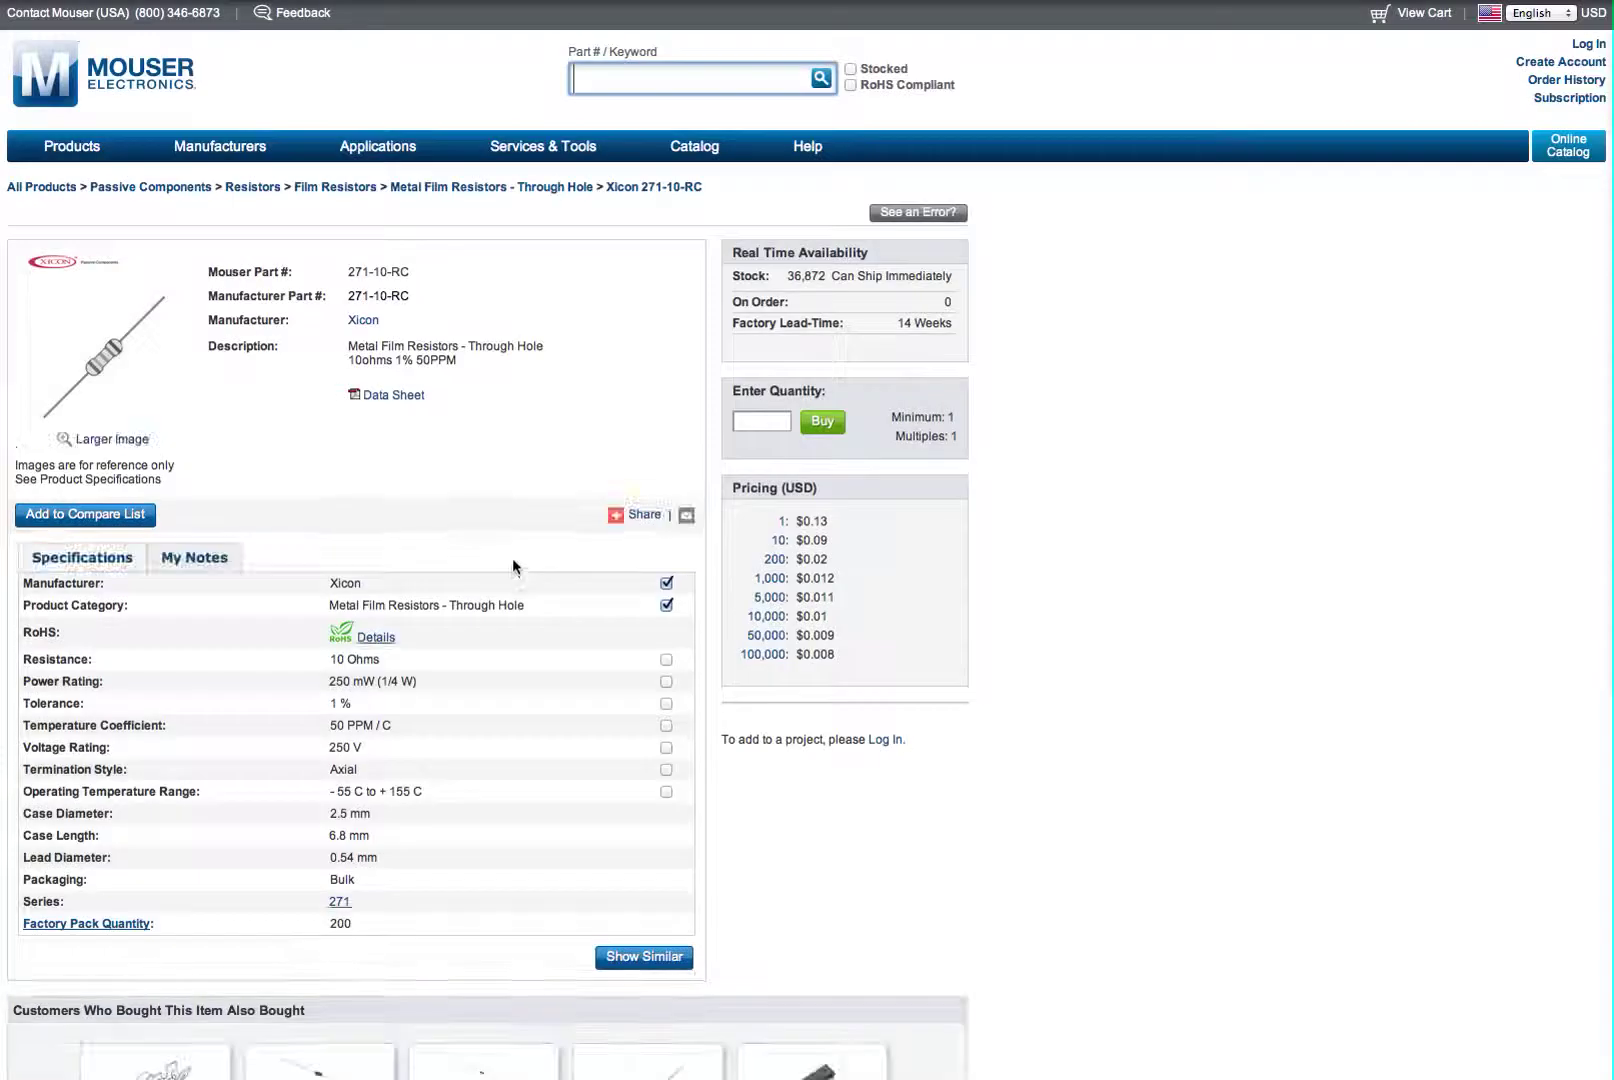
- Copy the Mouser part number 271-10-RC from the product page
left_click_drag(411, 272, 351, 271)
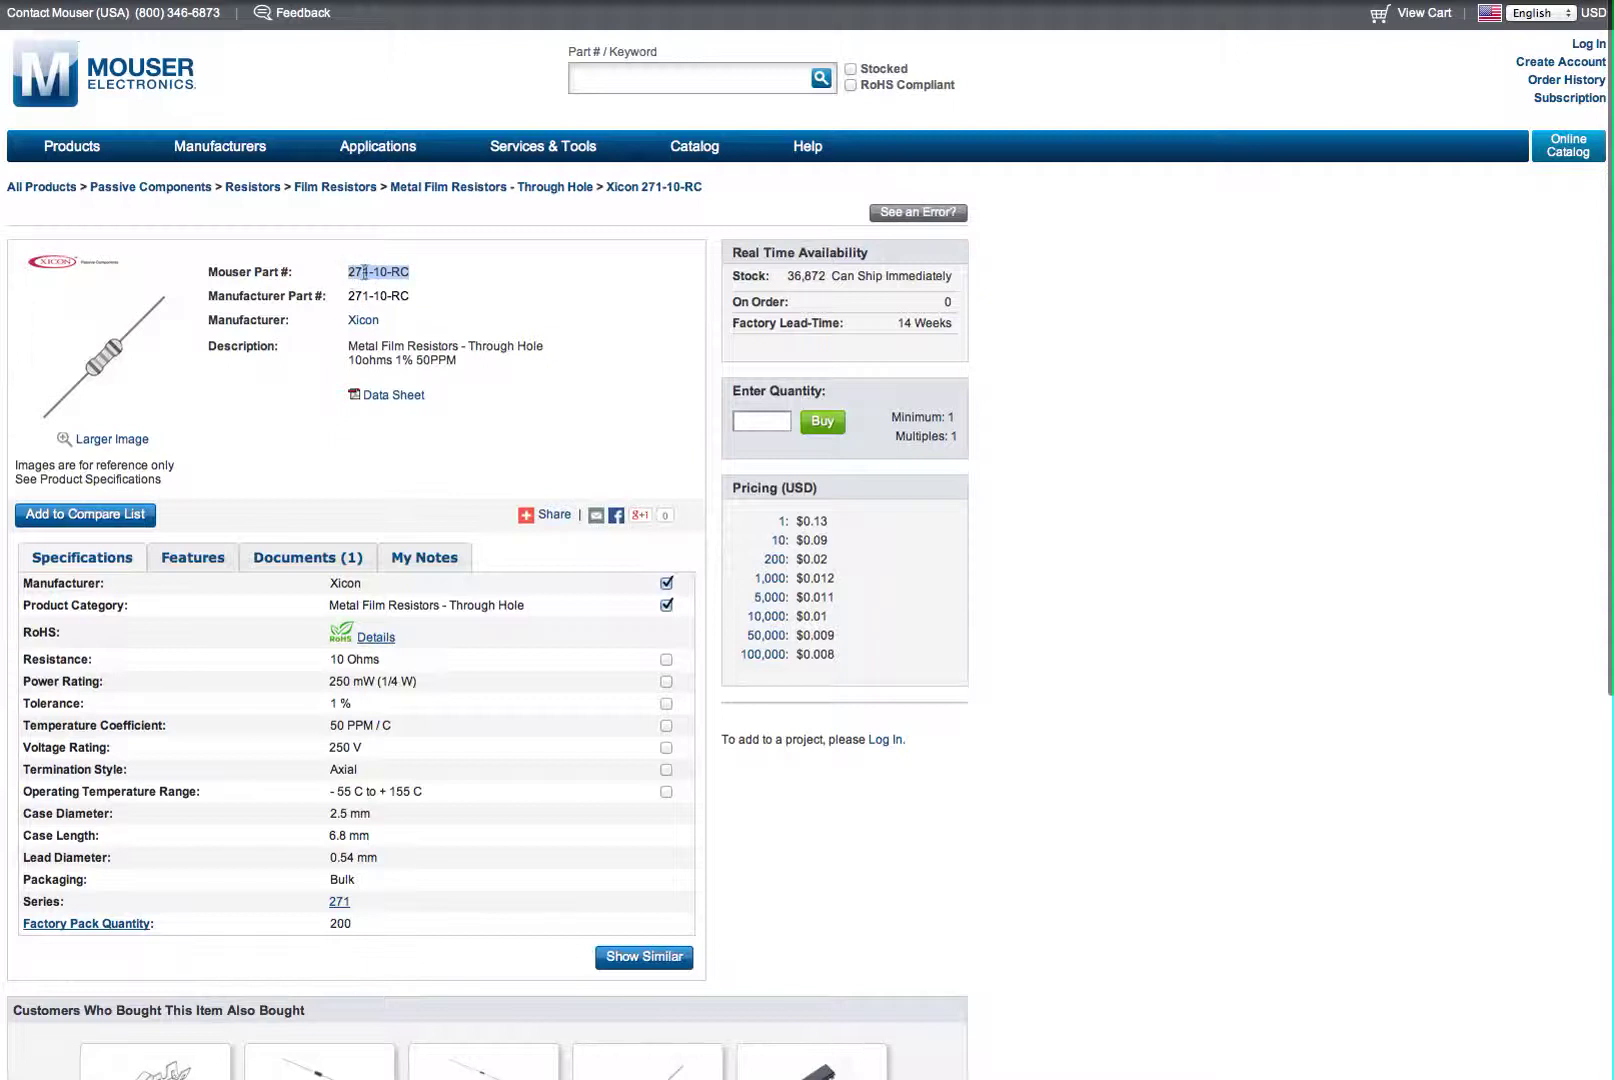
right_click(369, 271)
left_click(400, 330)
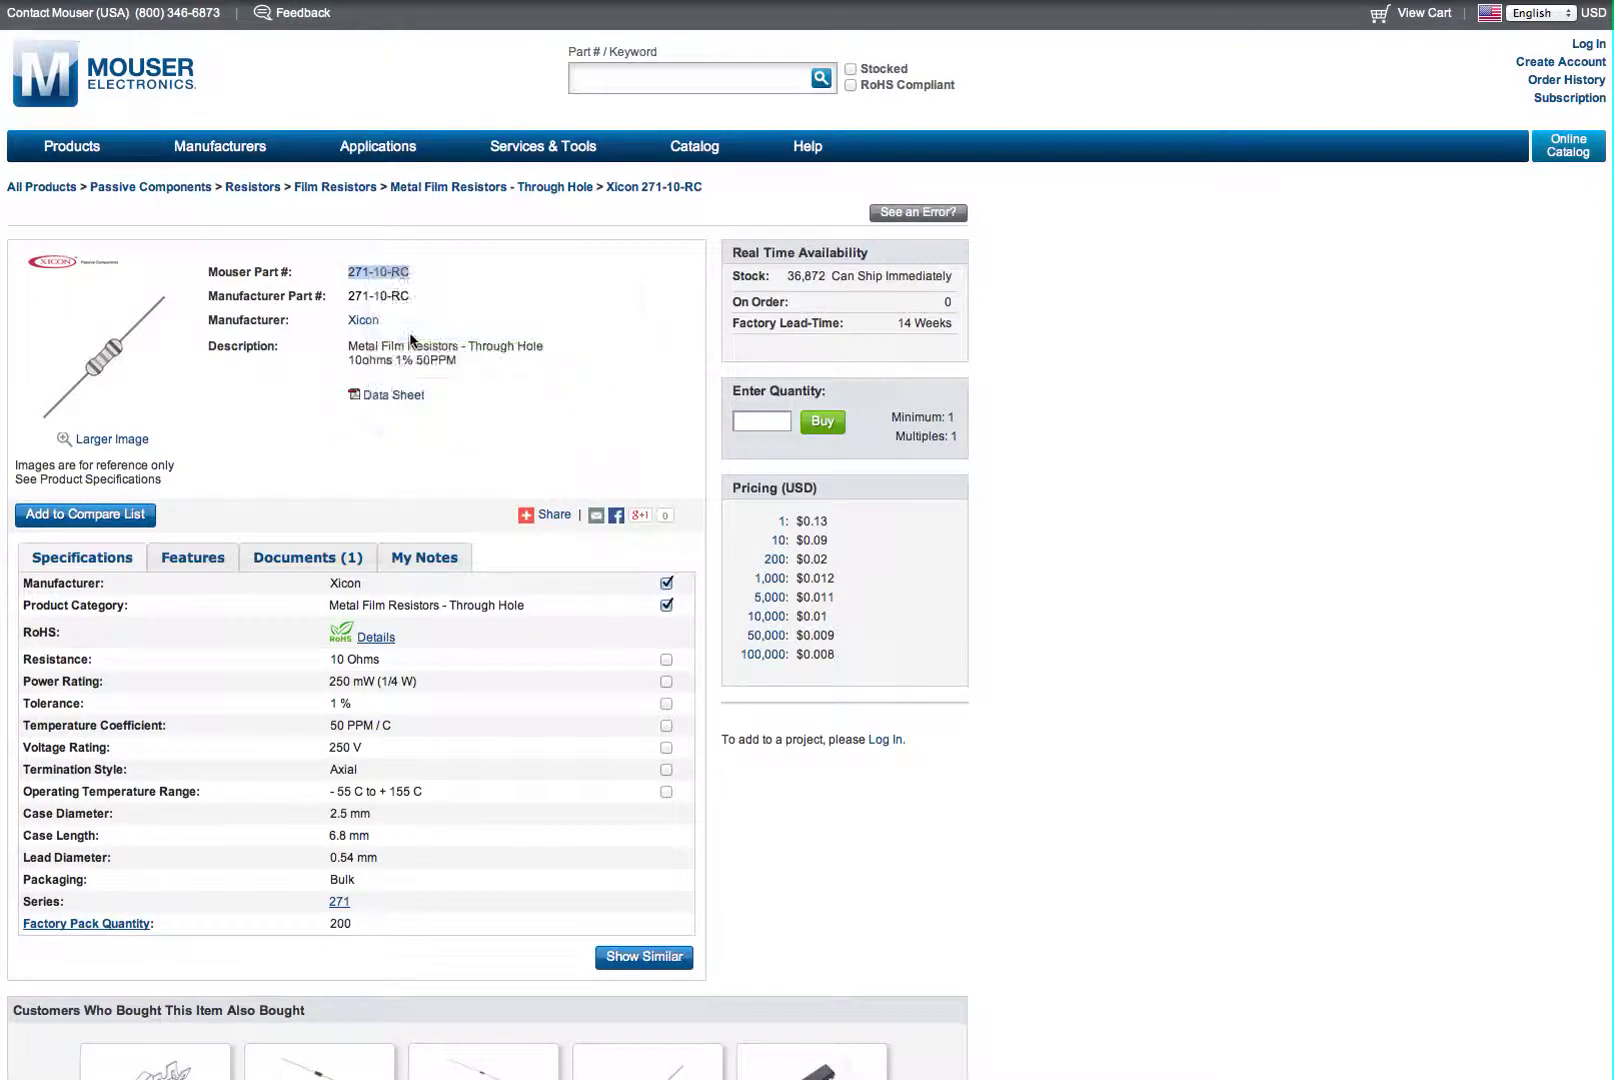
- Search for 271-100k-RC and open the 271-100K-RC product page
left_click(669, 74)
right_click(666, 75)
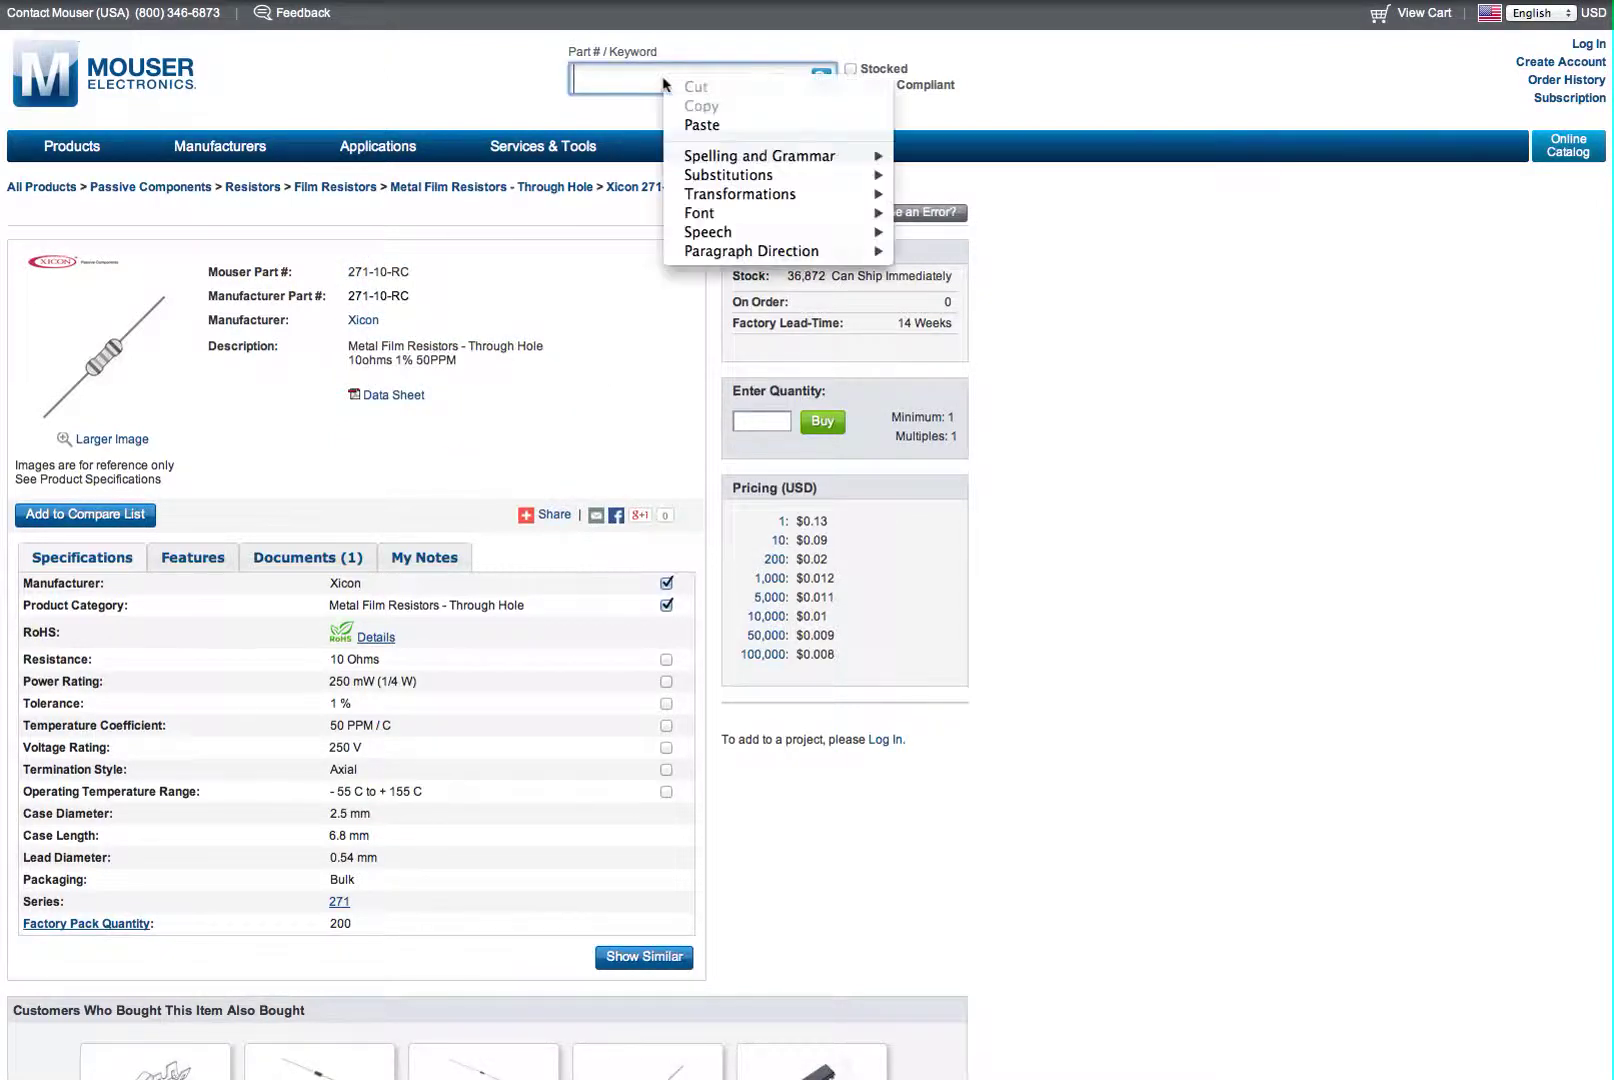
left_click(701, 125)
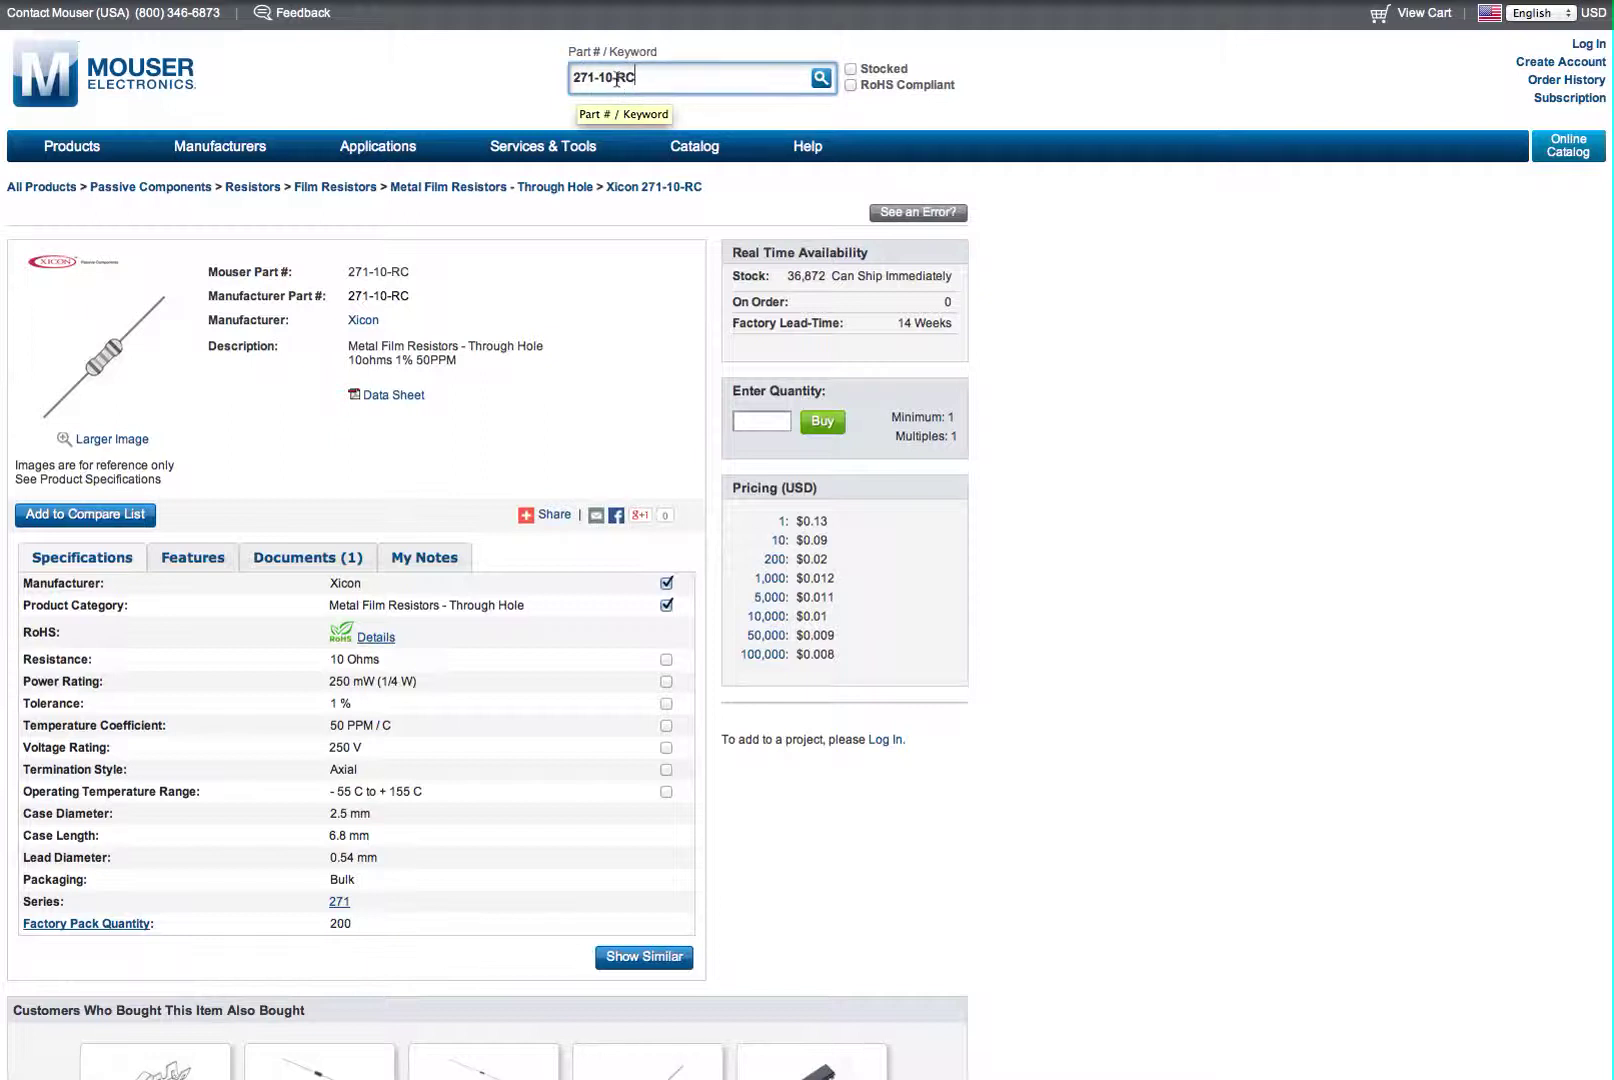
key("BackSpace")
key("BackSpace")
key("BackSpace")
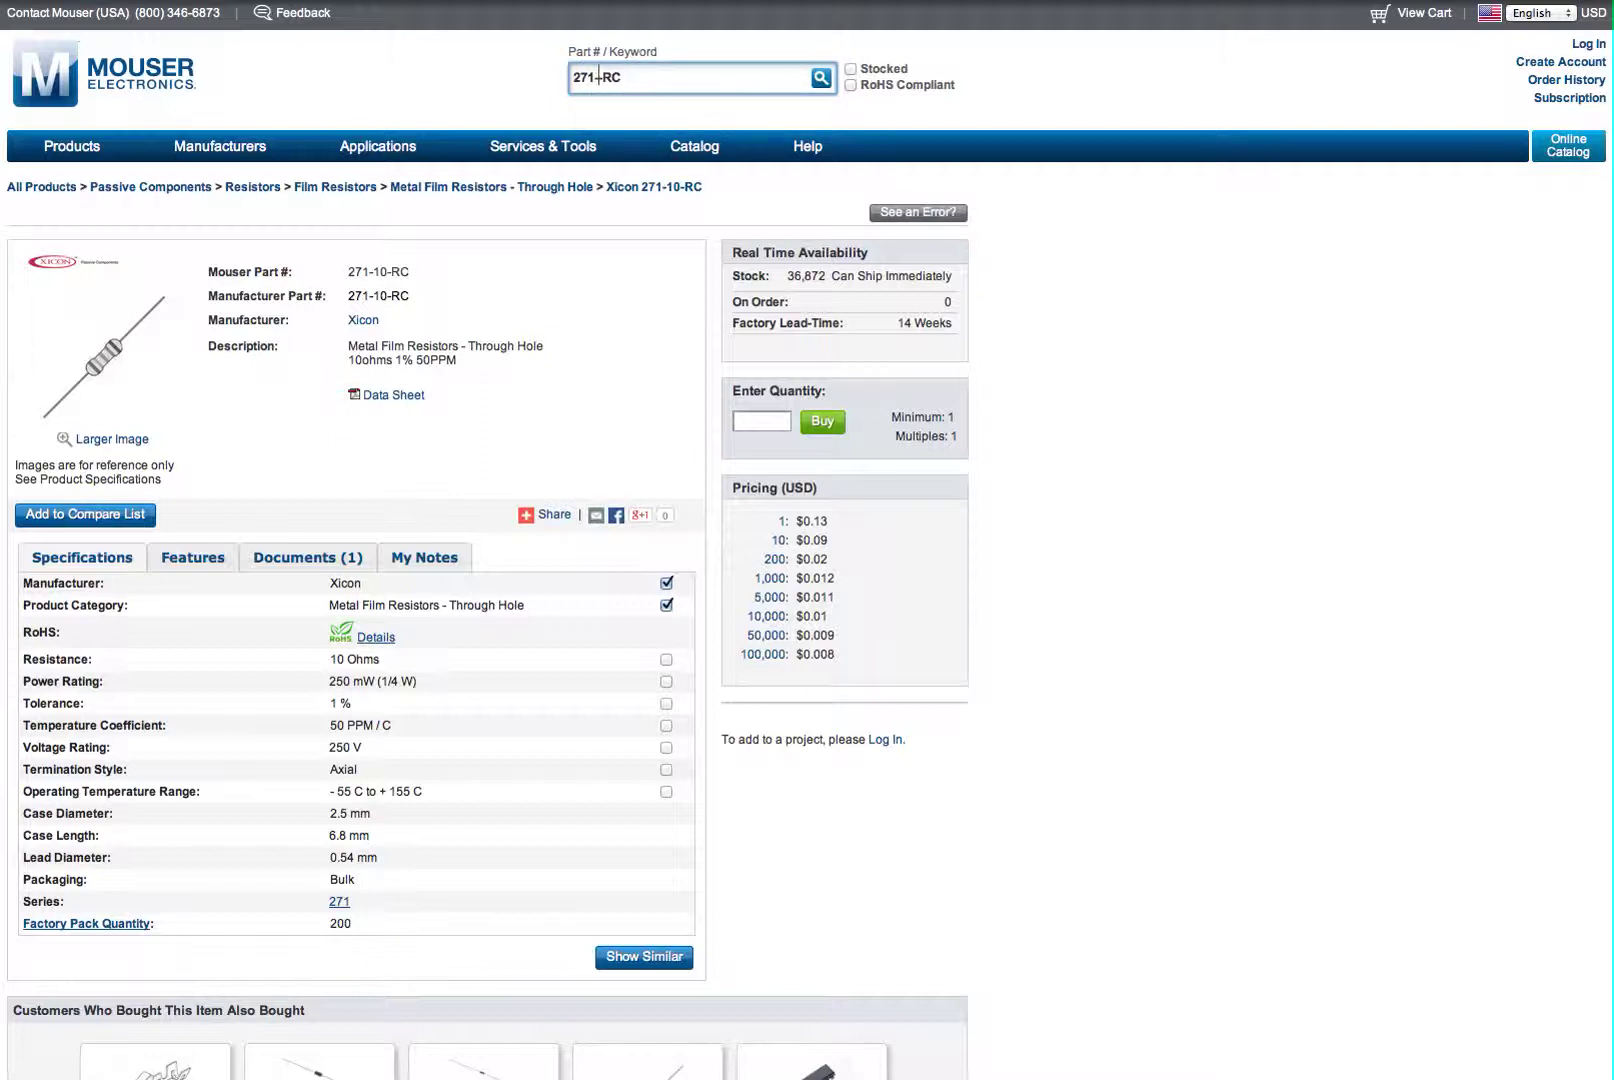
type("-100k-")
key("Return")
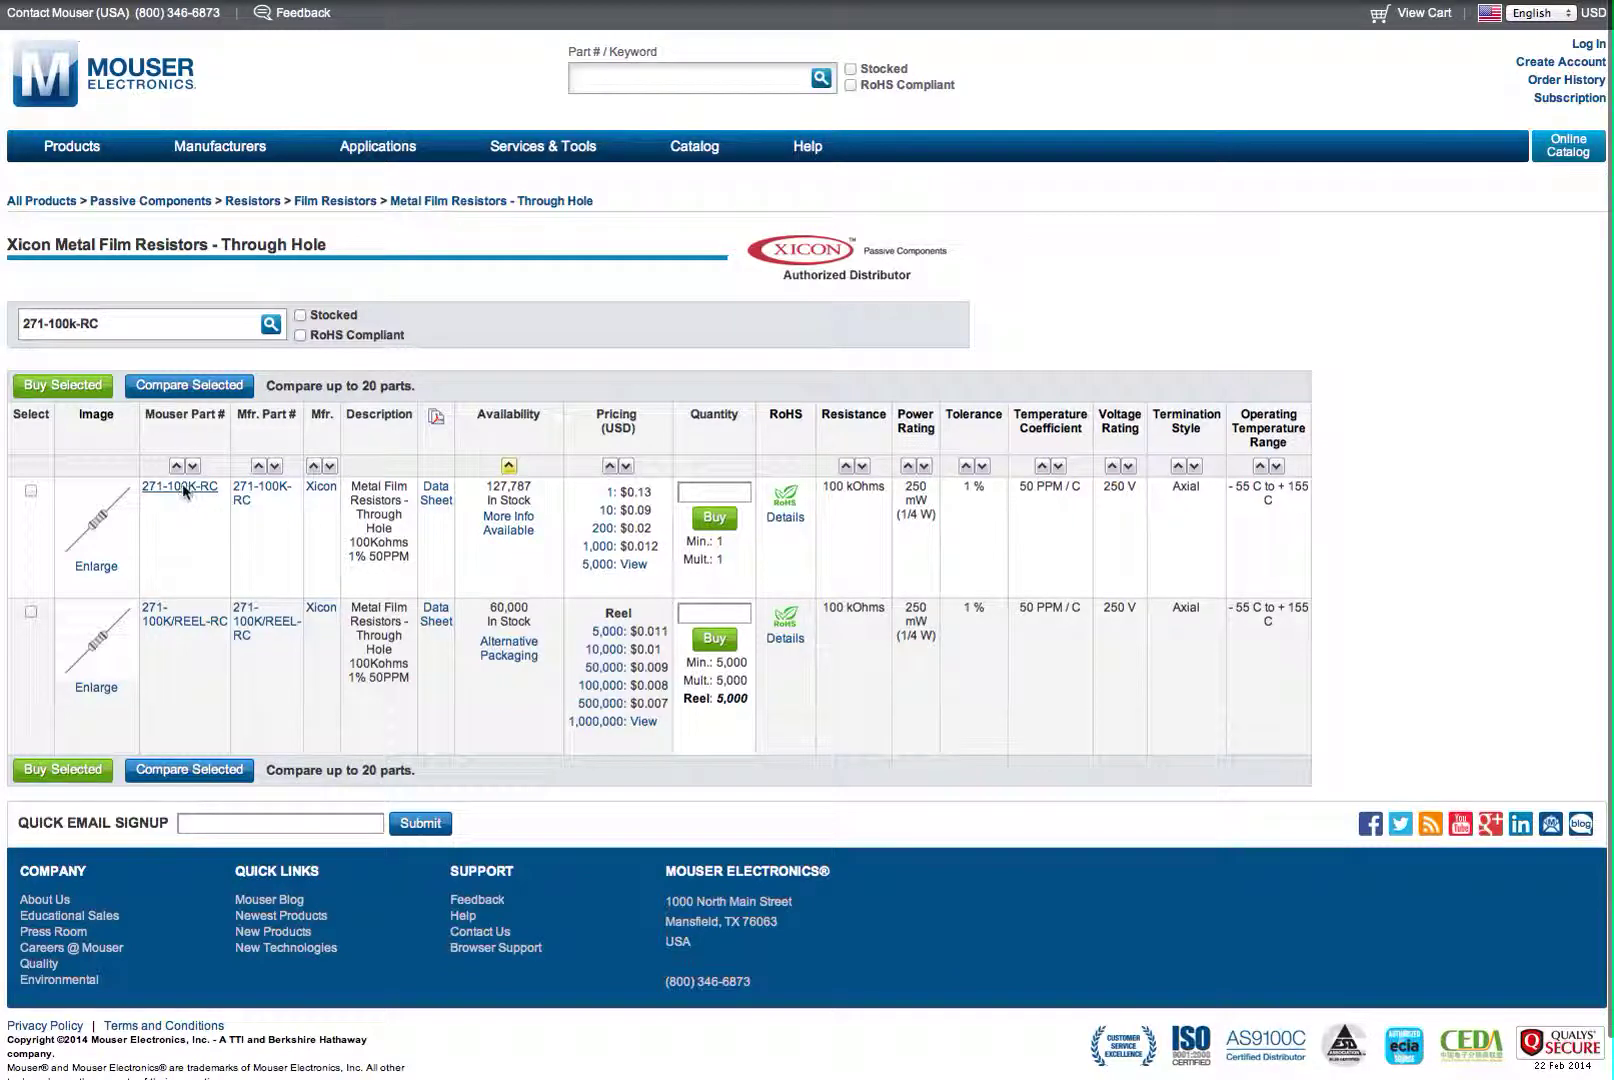
left_click(185, 488)
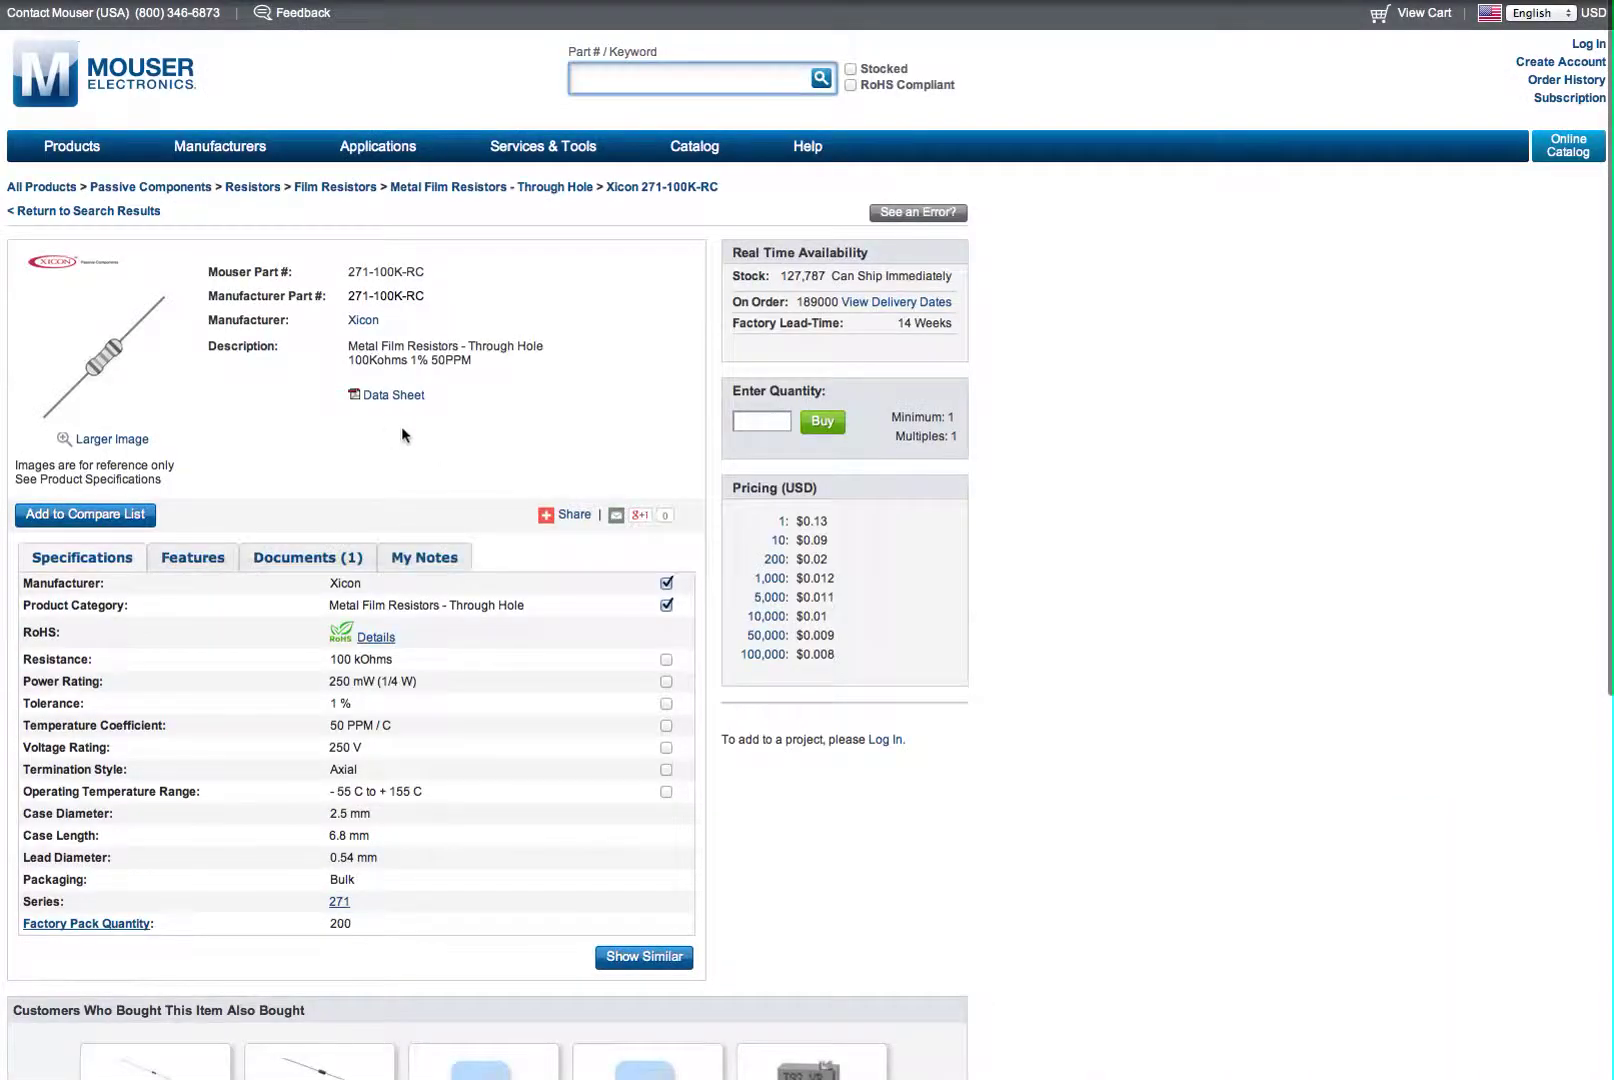
- Add 200 of 271-100K-RC to the cart, then open the EZ Buy order form
left_click(760, 421)
type("200")
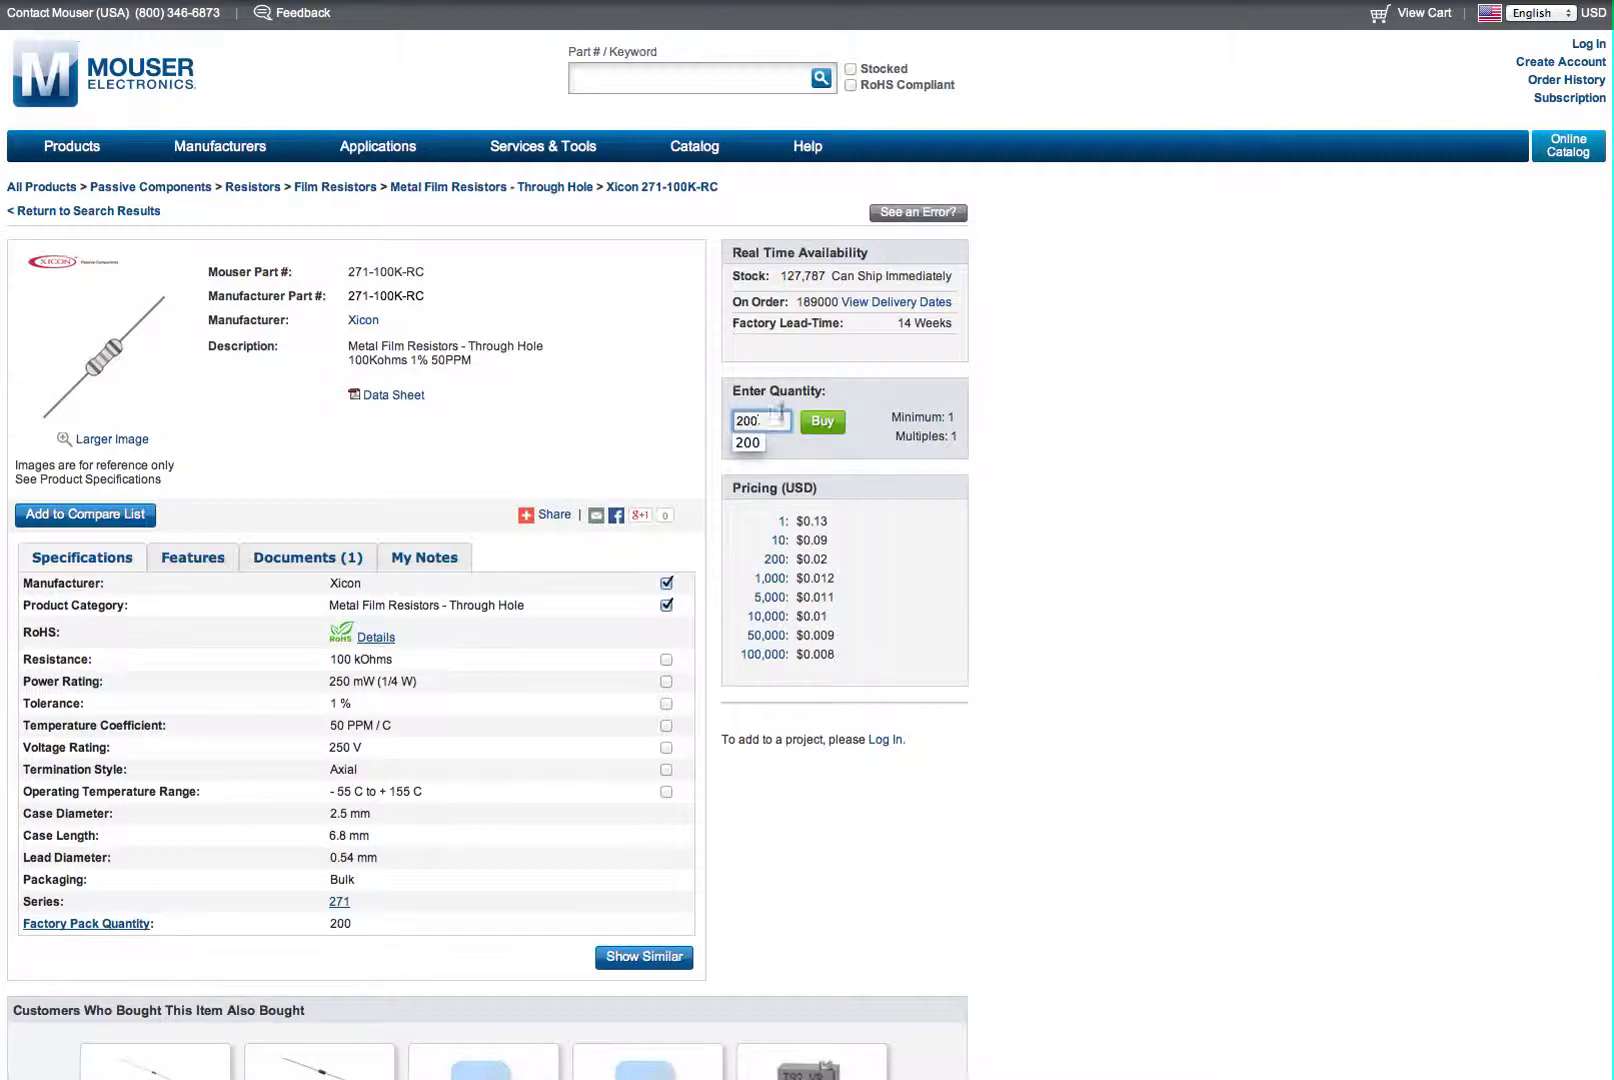
left_click(823, 427)
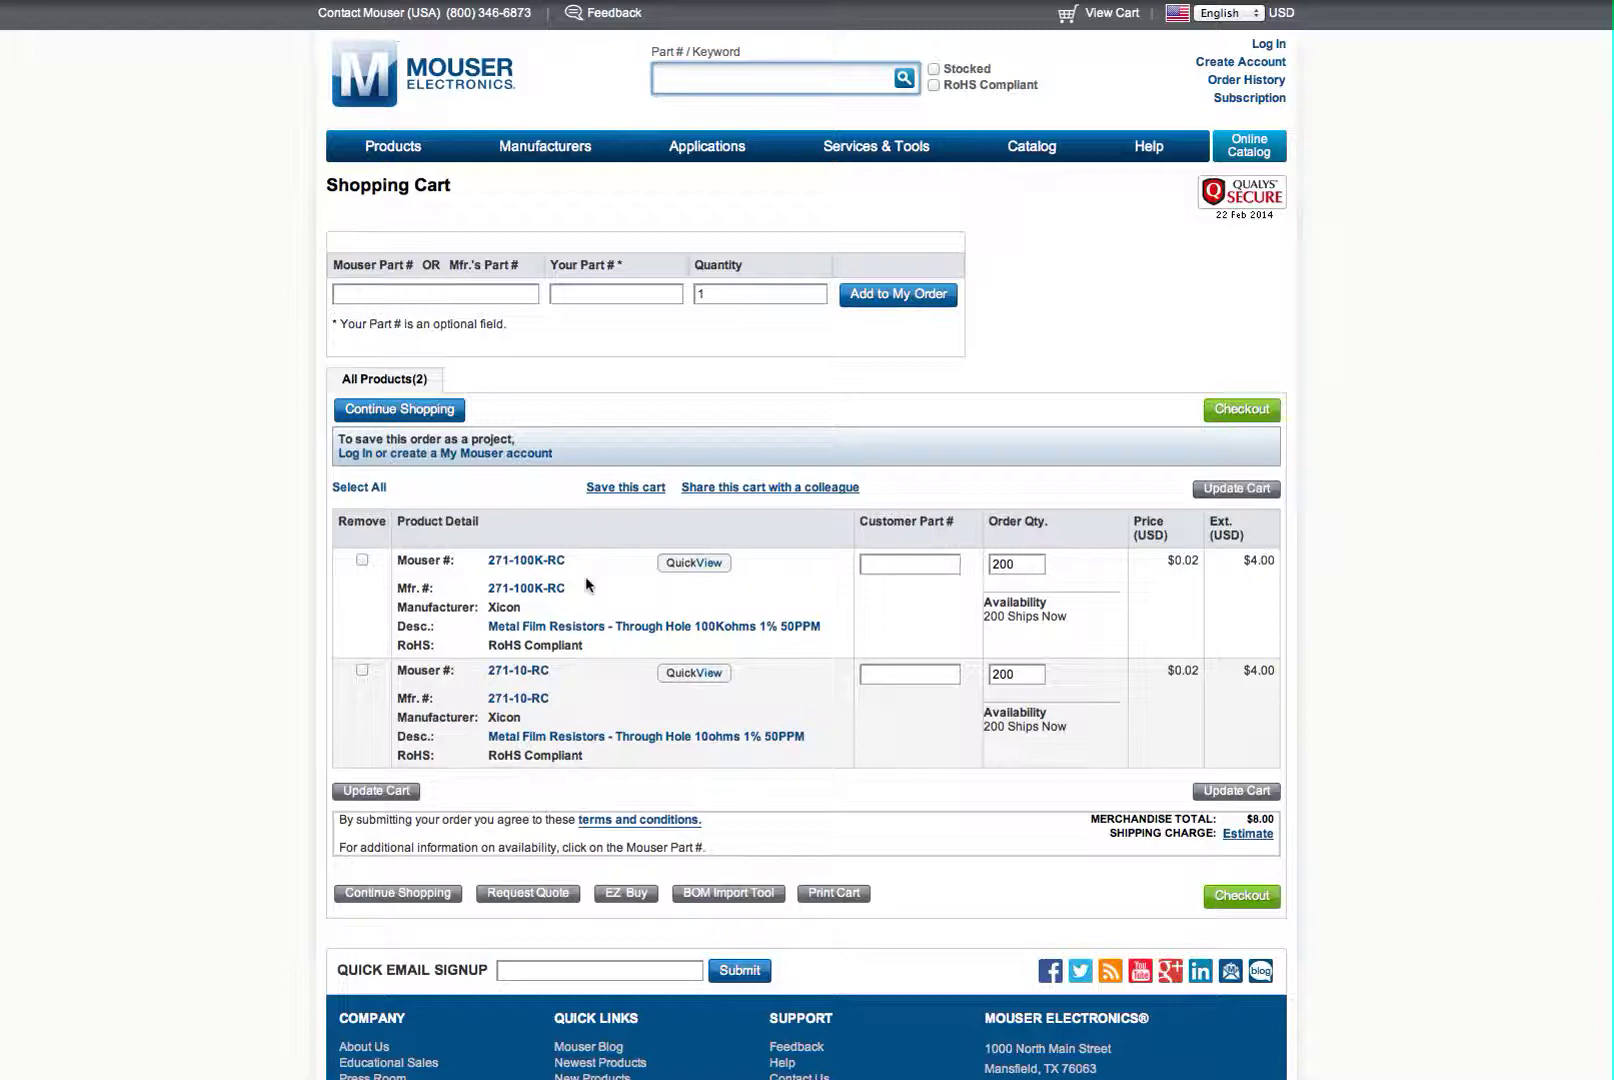
left_click(430, 82)
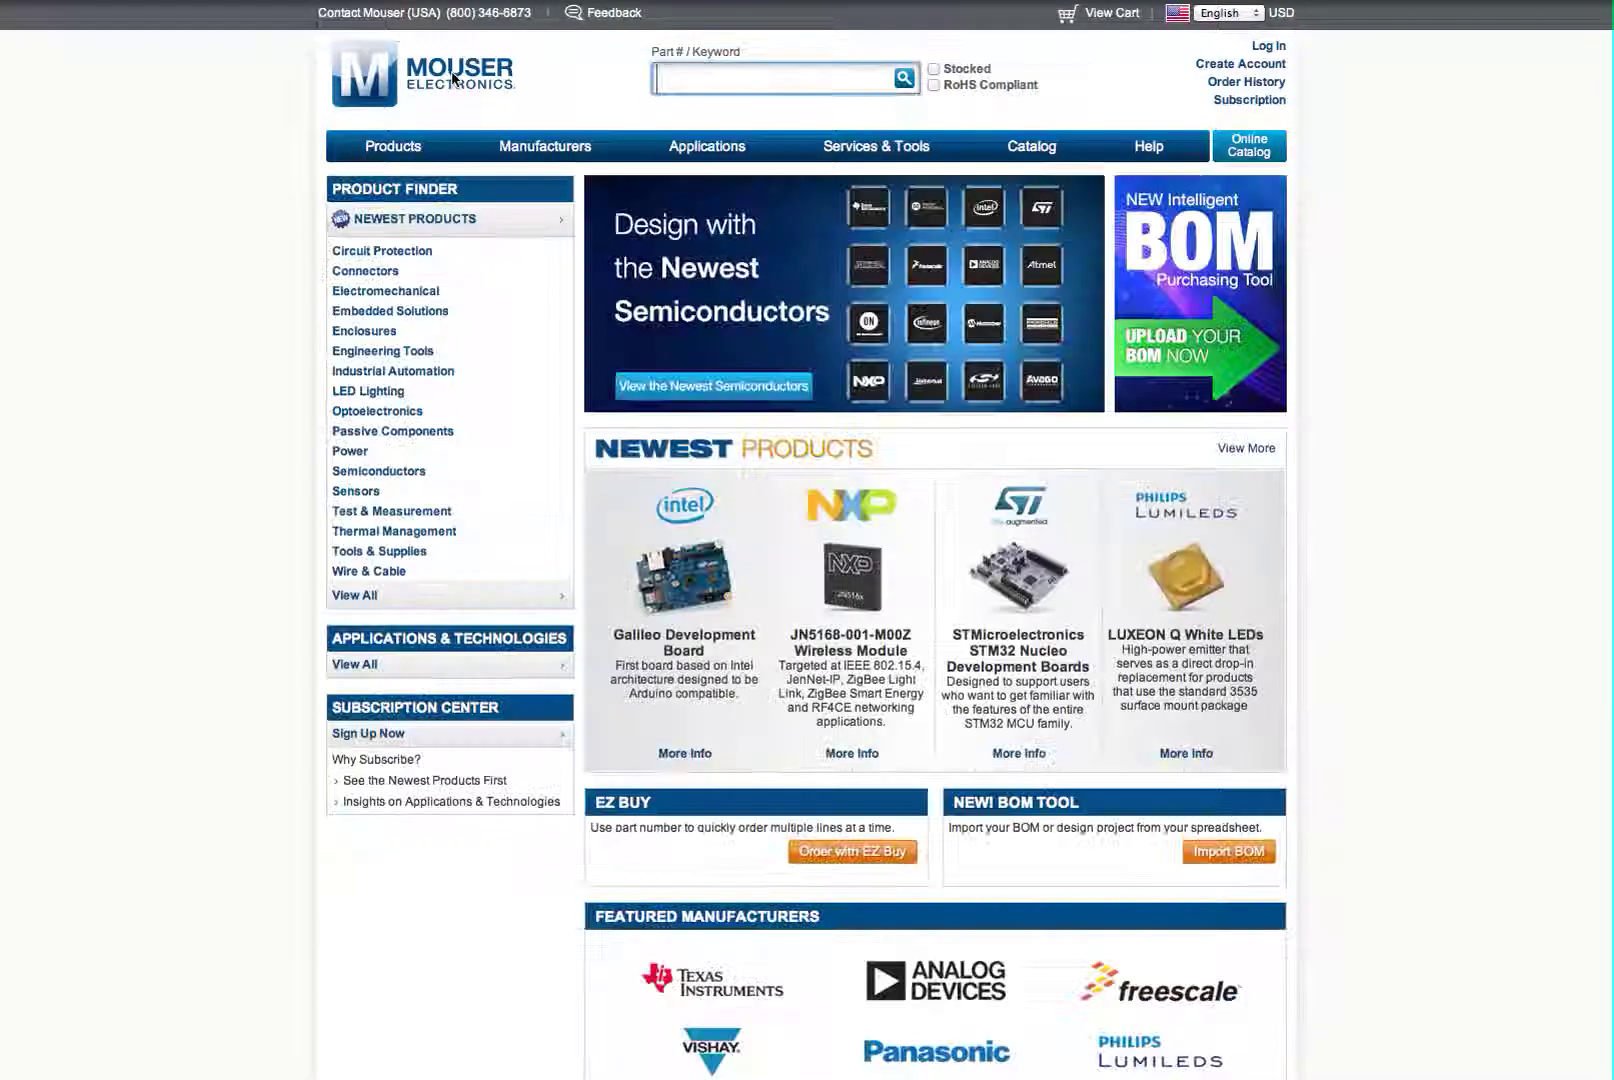
left_click(829, 862)
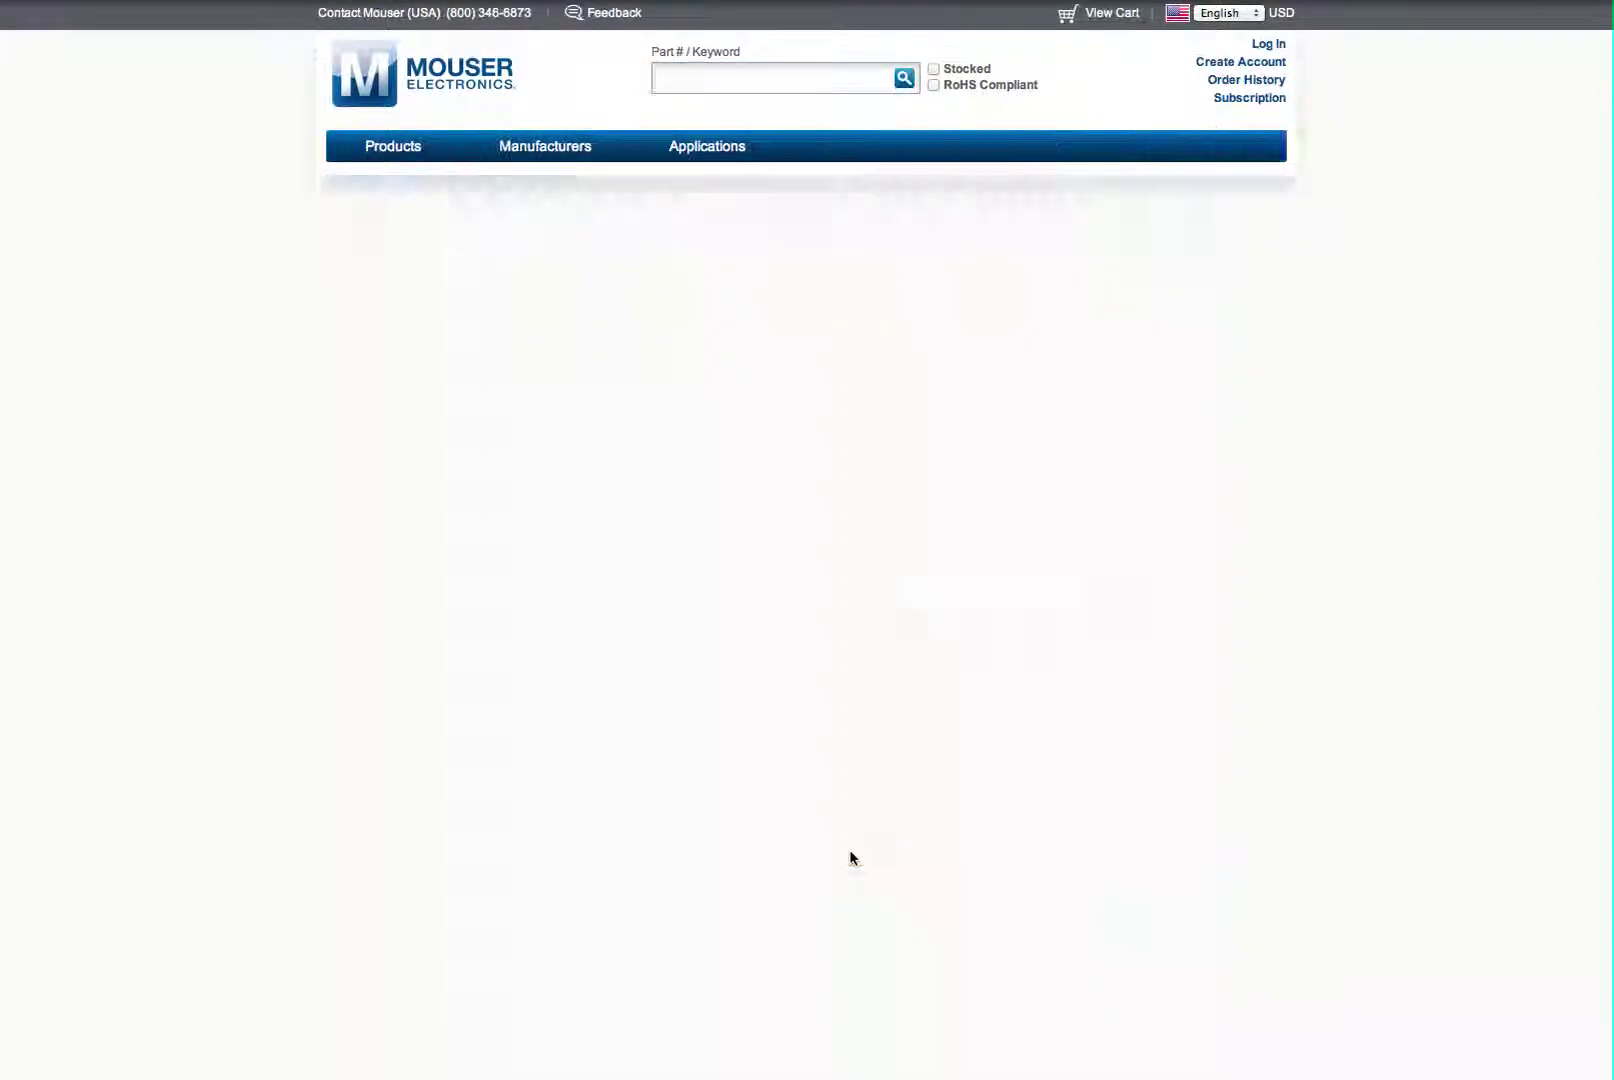
- Paste 271-10-RC into the part number fields of EZ Buy lines 1–3
right_click(790, 336)
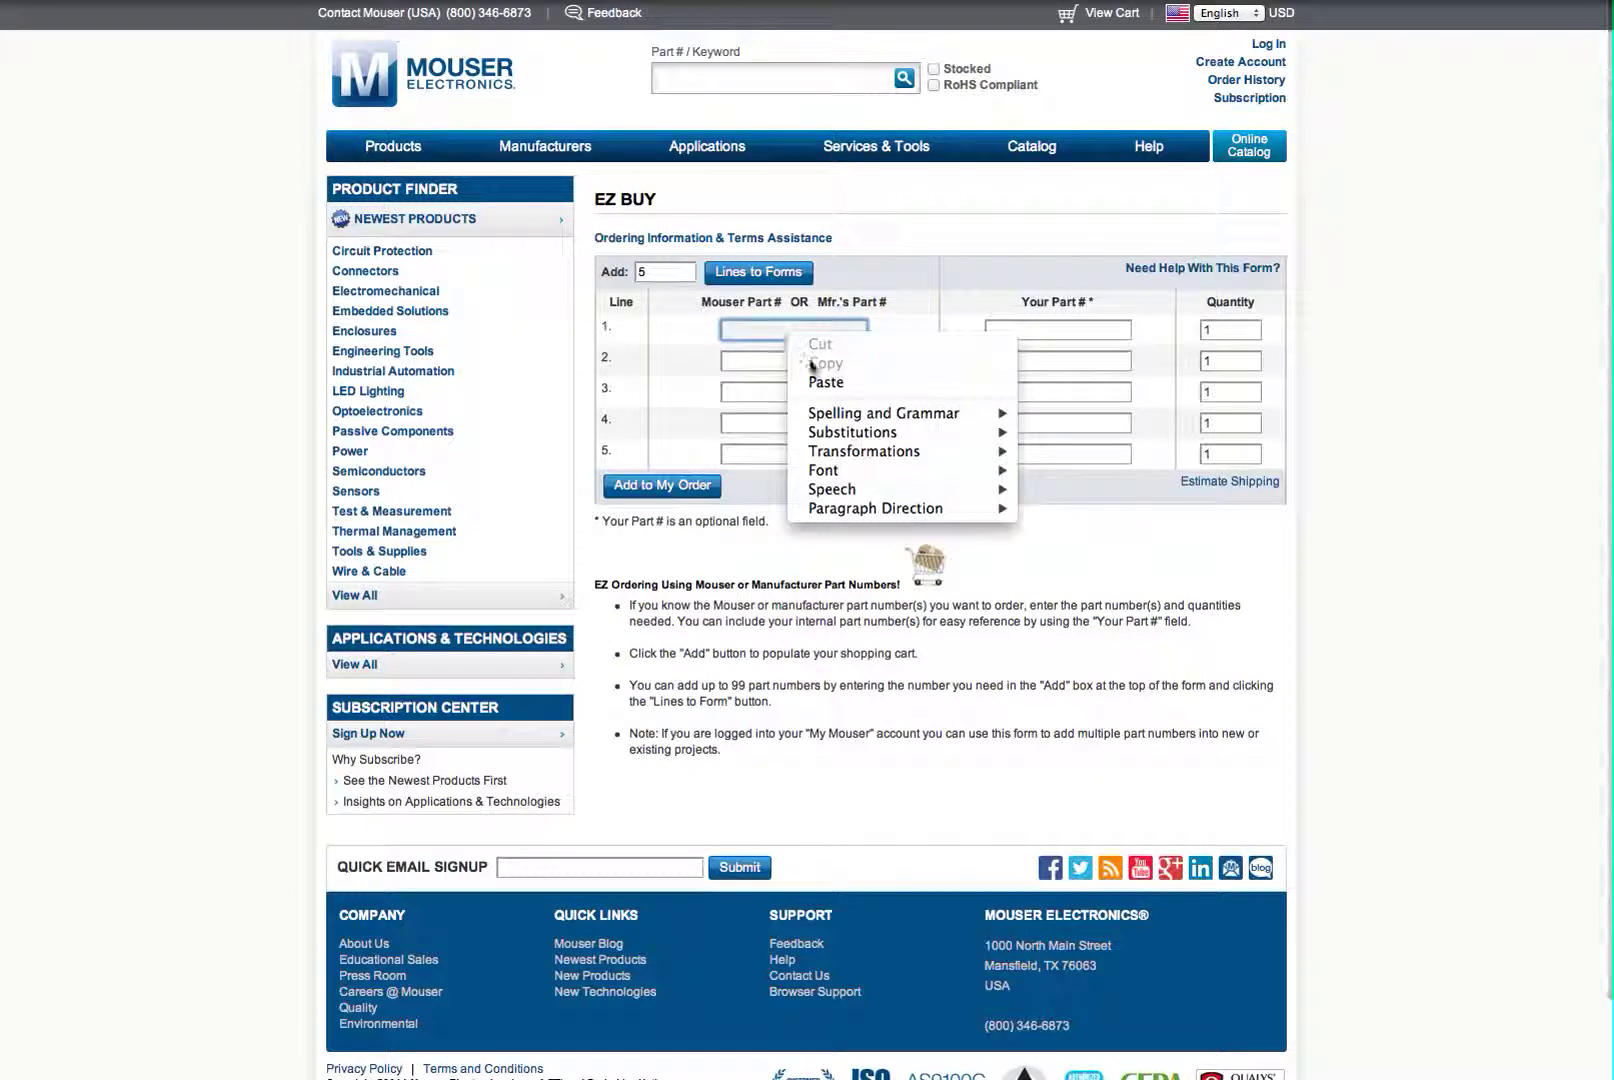
left_click(820, 382)
right_click(769, 358)
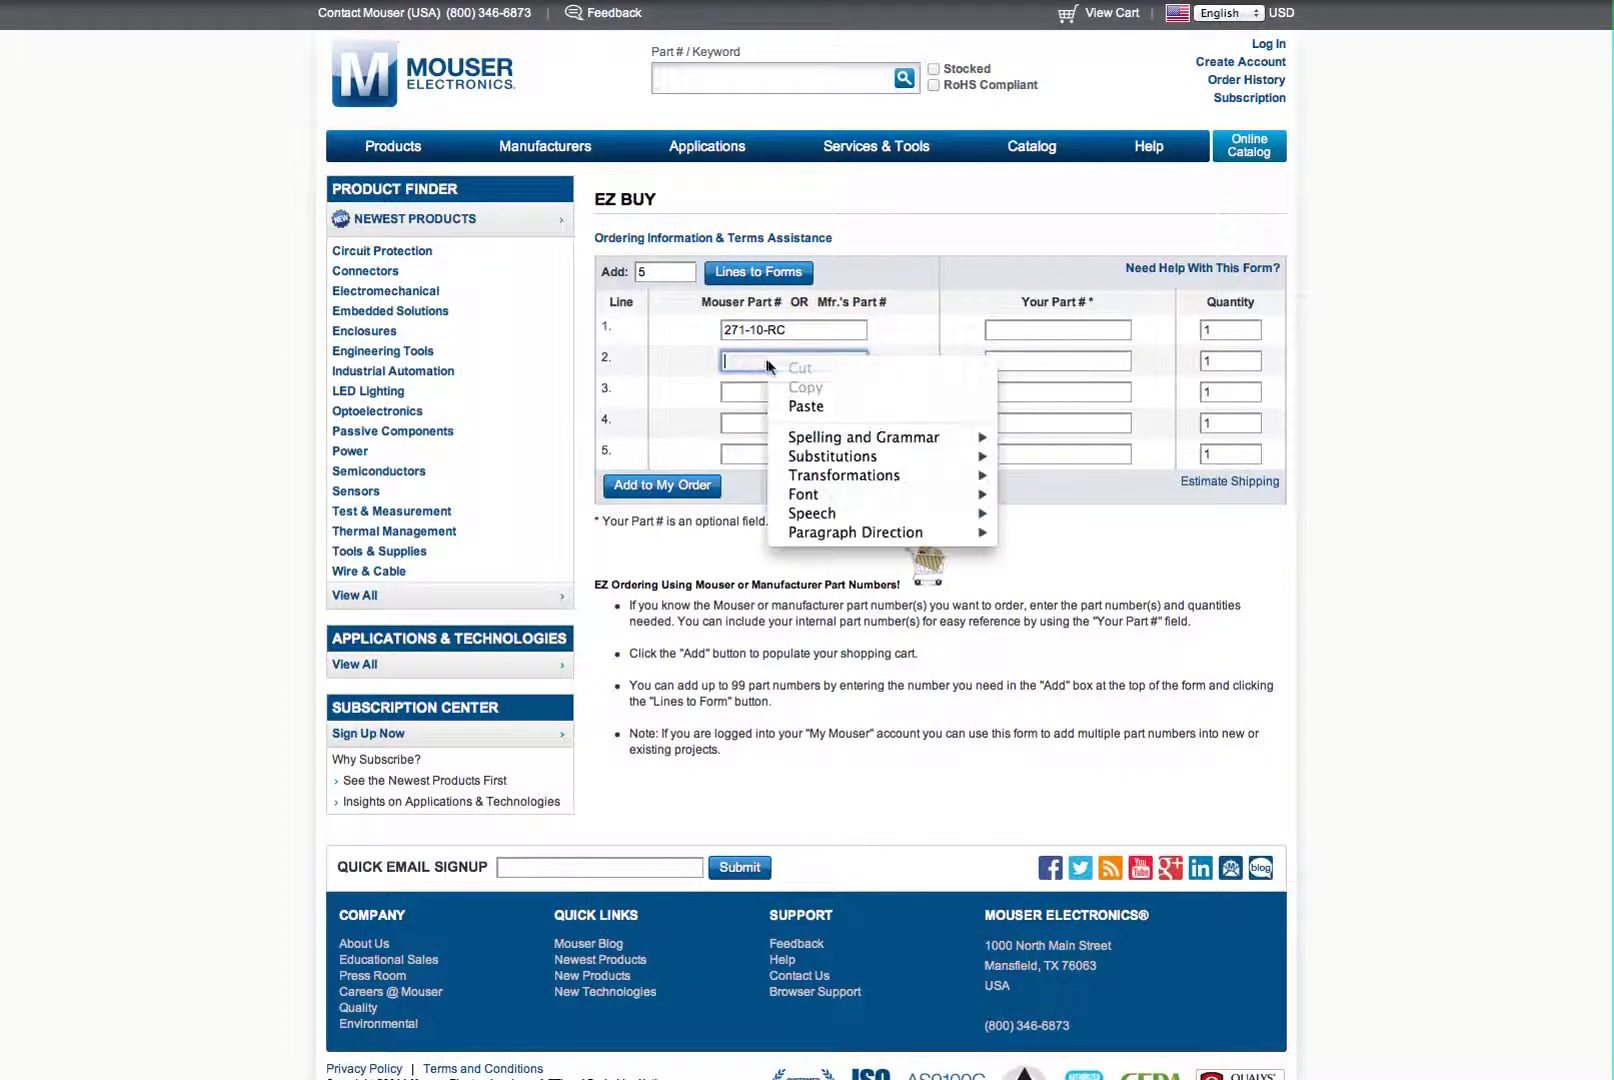
left_click(799, 406)
left_click(789, 392)
right_click(789, 392)
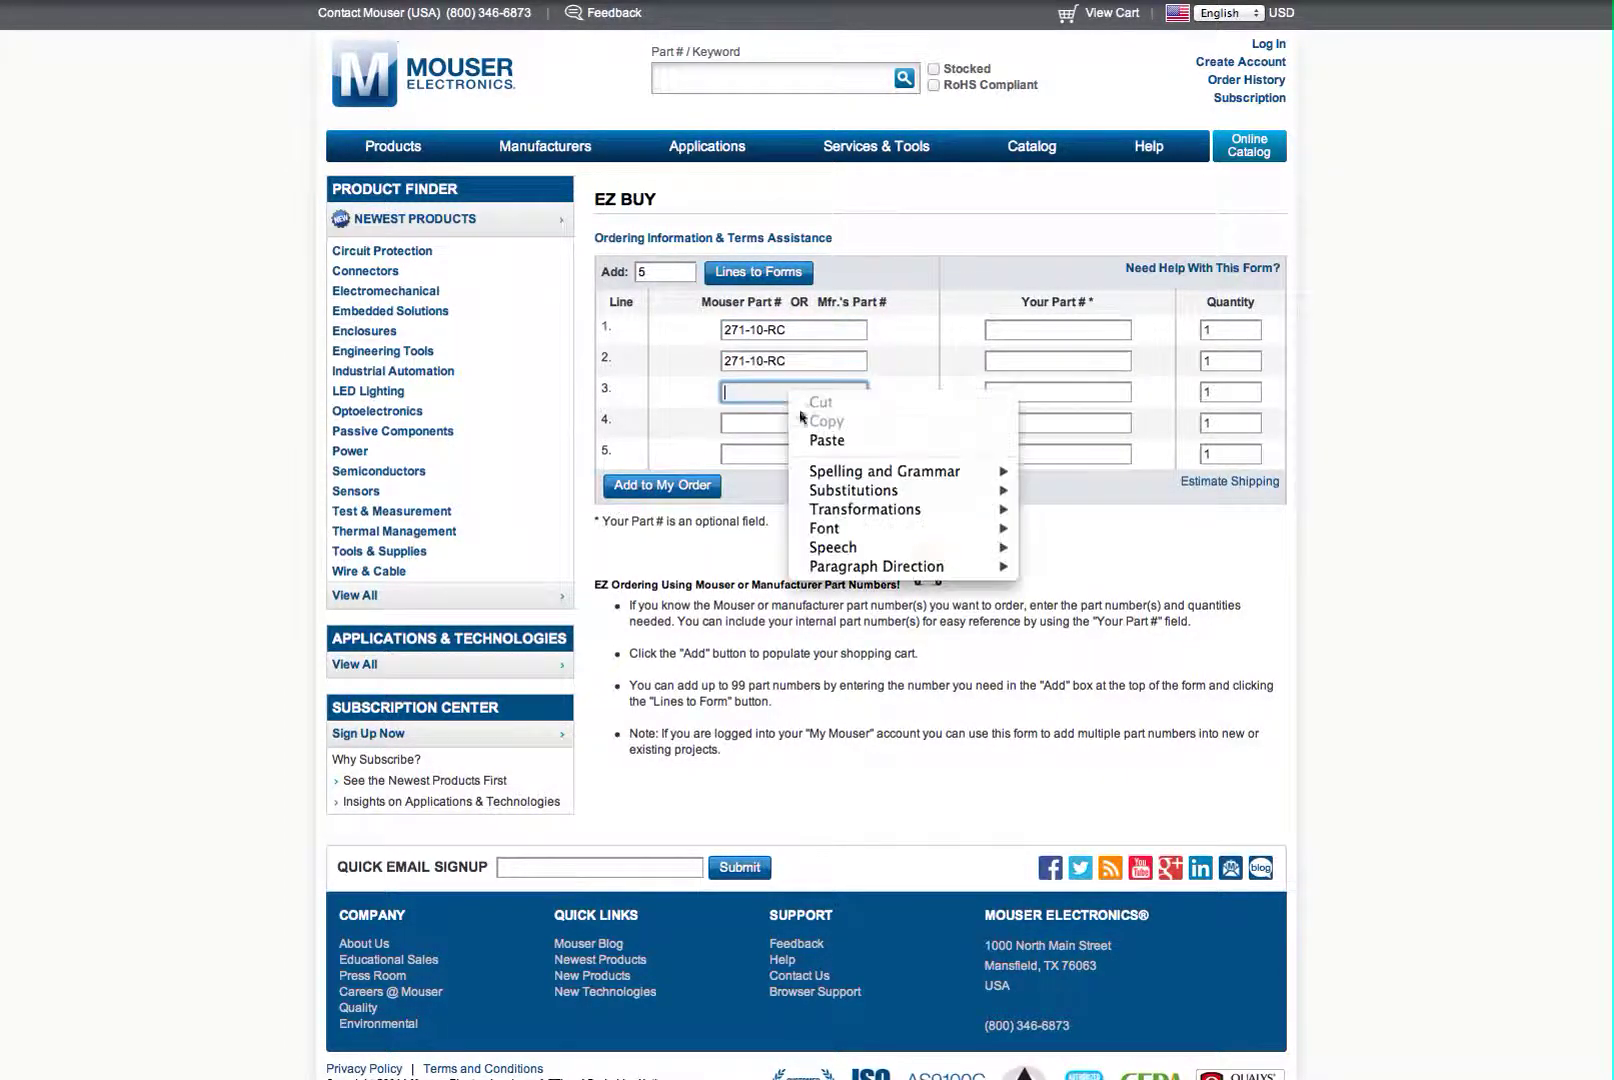
left_click(825, 441)
- Change the three part numbers to 271-12k-RC, 271-100-RC and 271-47k-RC
left_click(765, 333)
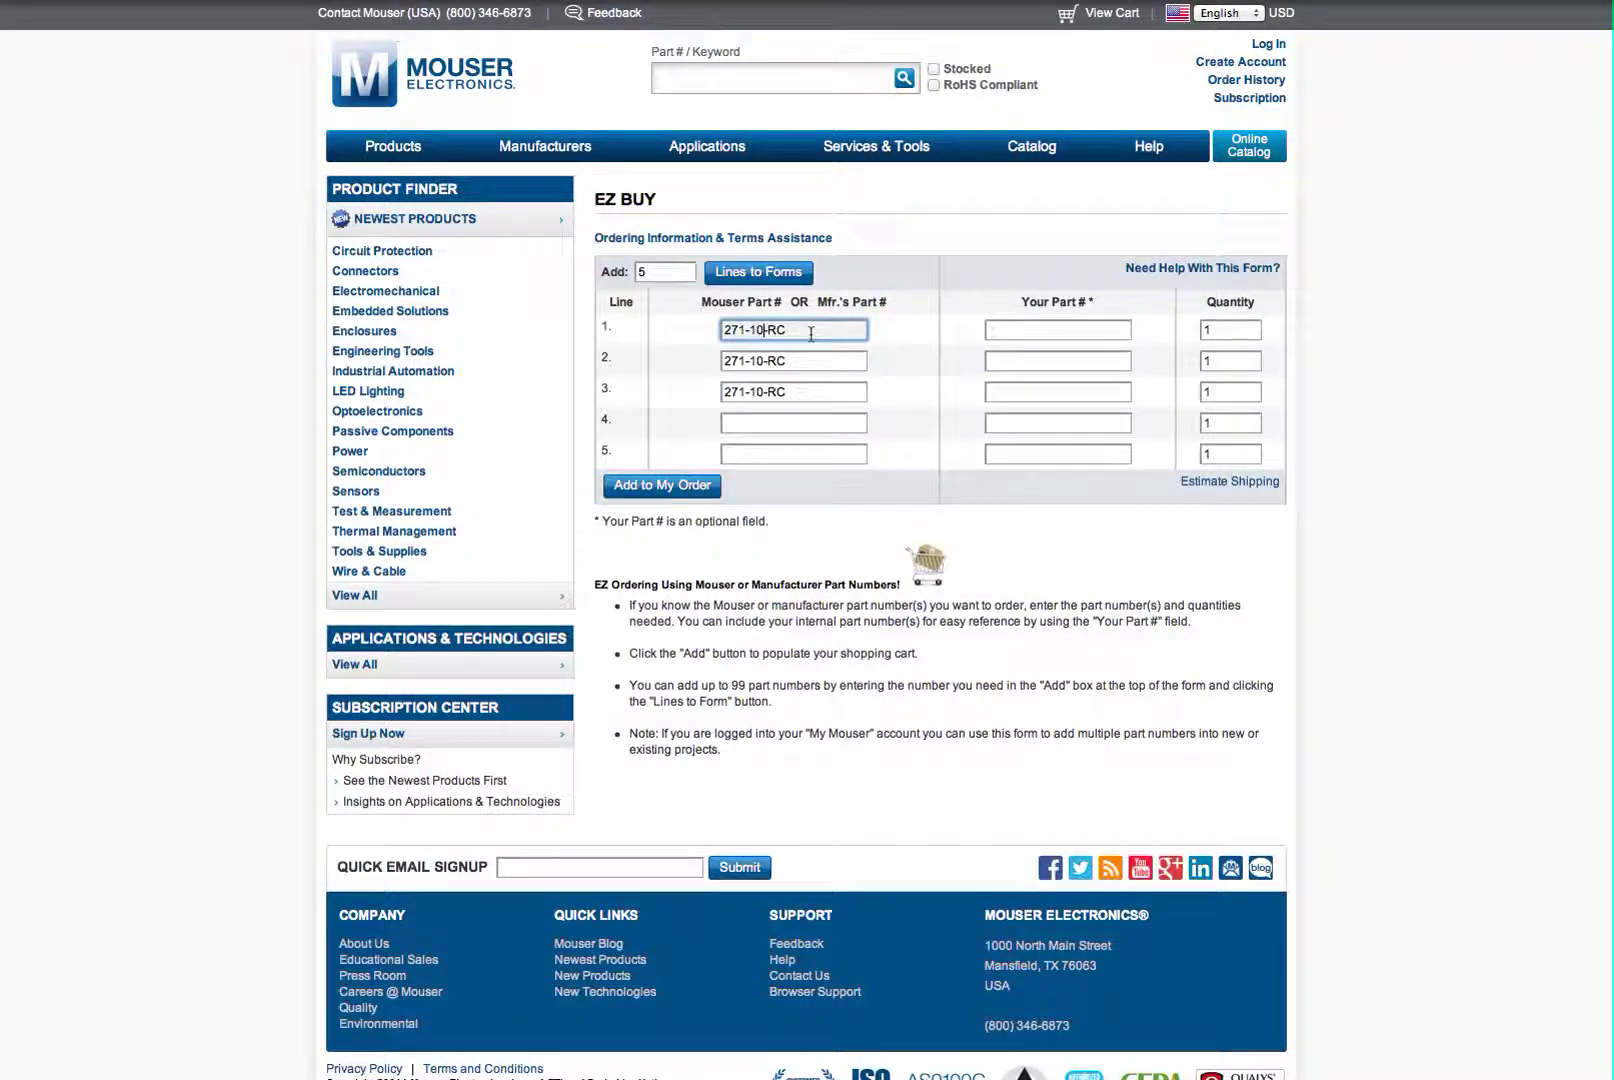
left_click(762, 330)
key("BackSpace")
key("BackSpace")
key("BackSpace")
type("-12")
left_click(765, 363)
type("0")
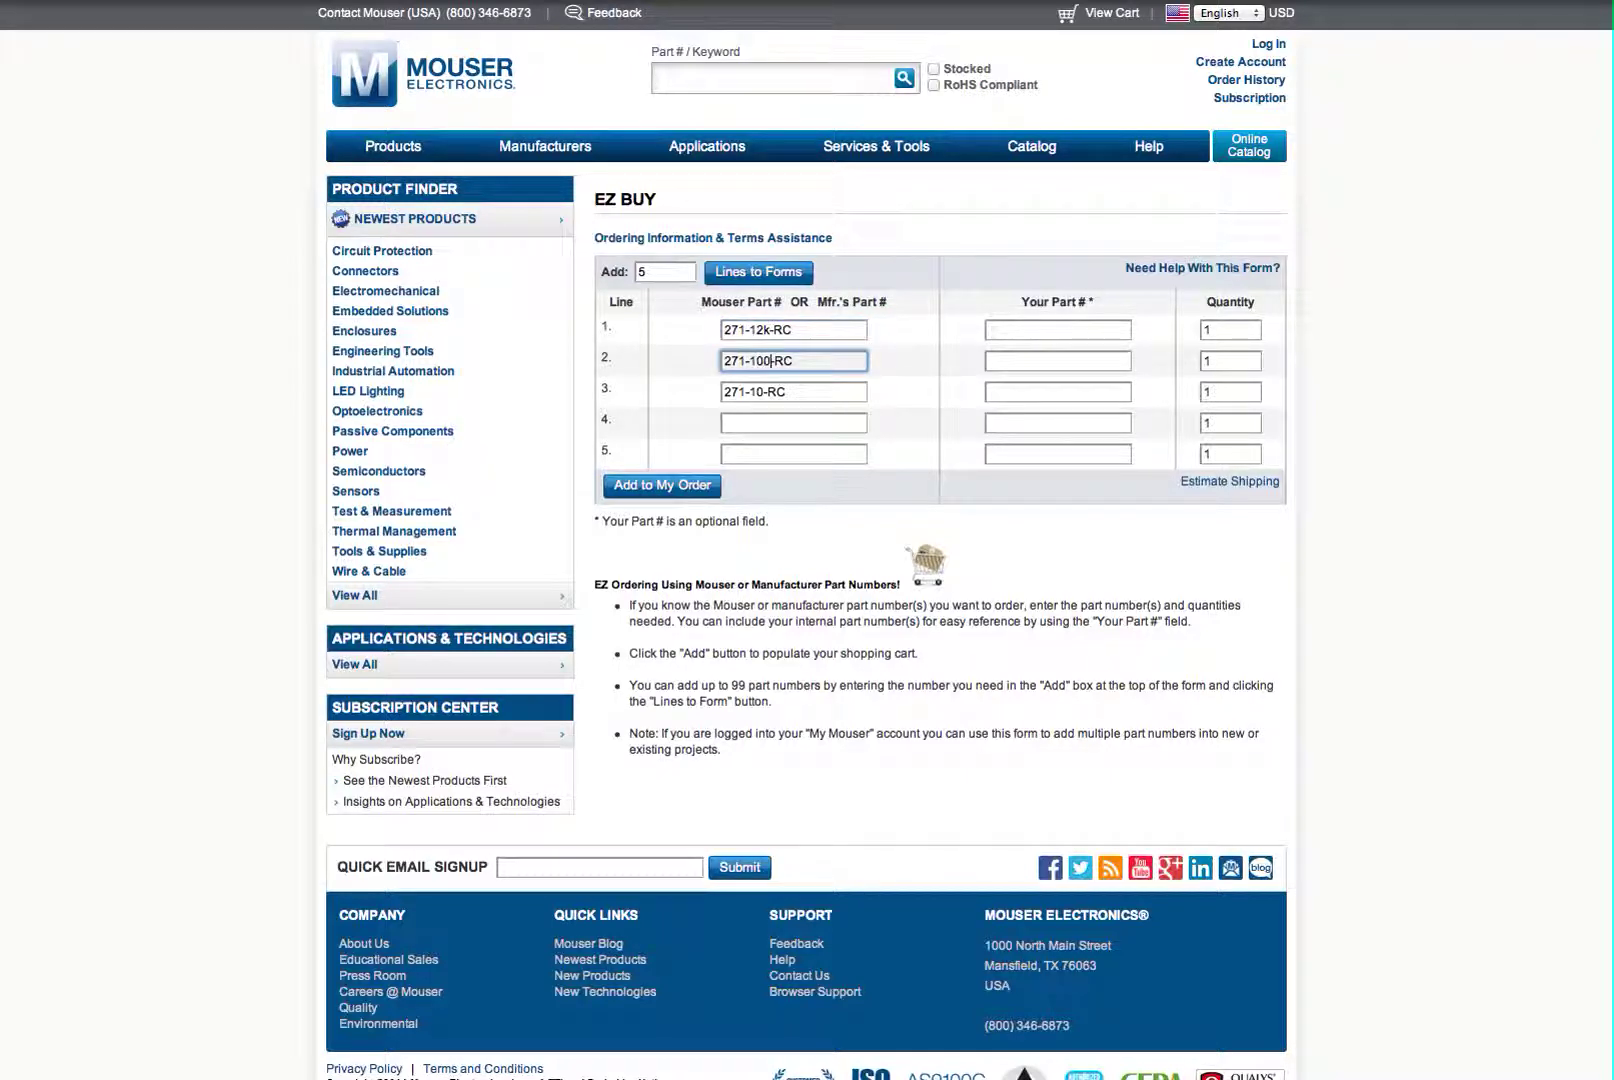
left_click(763, 397)
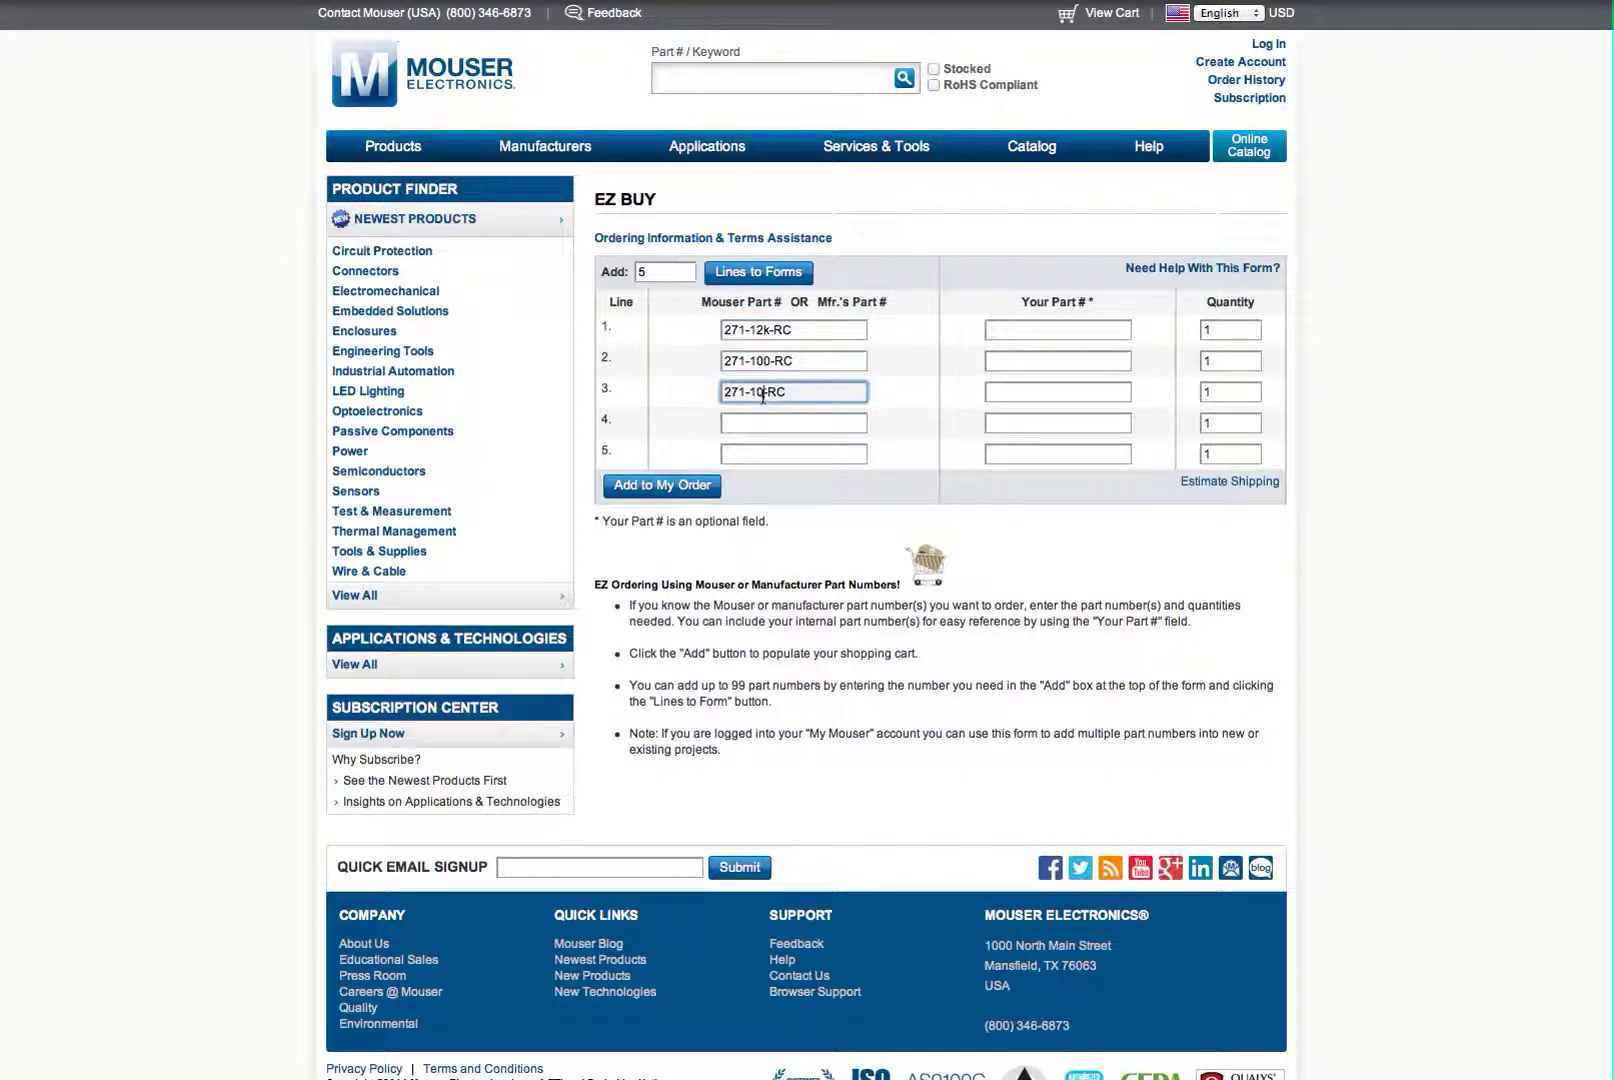
key("BackSpace")
key("BackSpace")
type("47")
- Set each line's quantity to 200 and add all three parts to the cart
double_click(1232, 328)
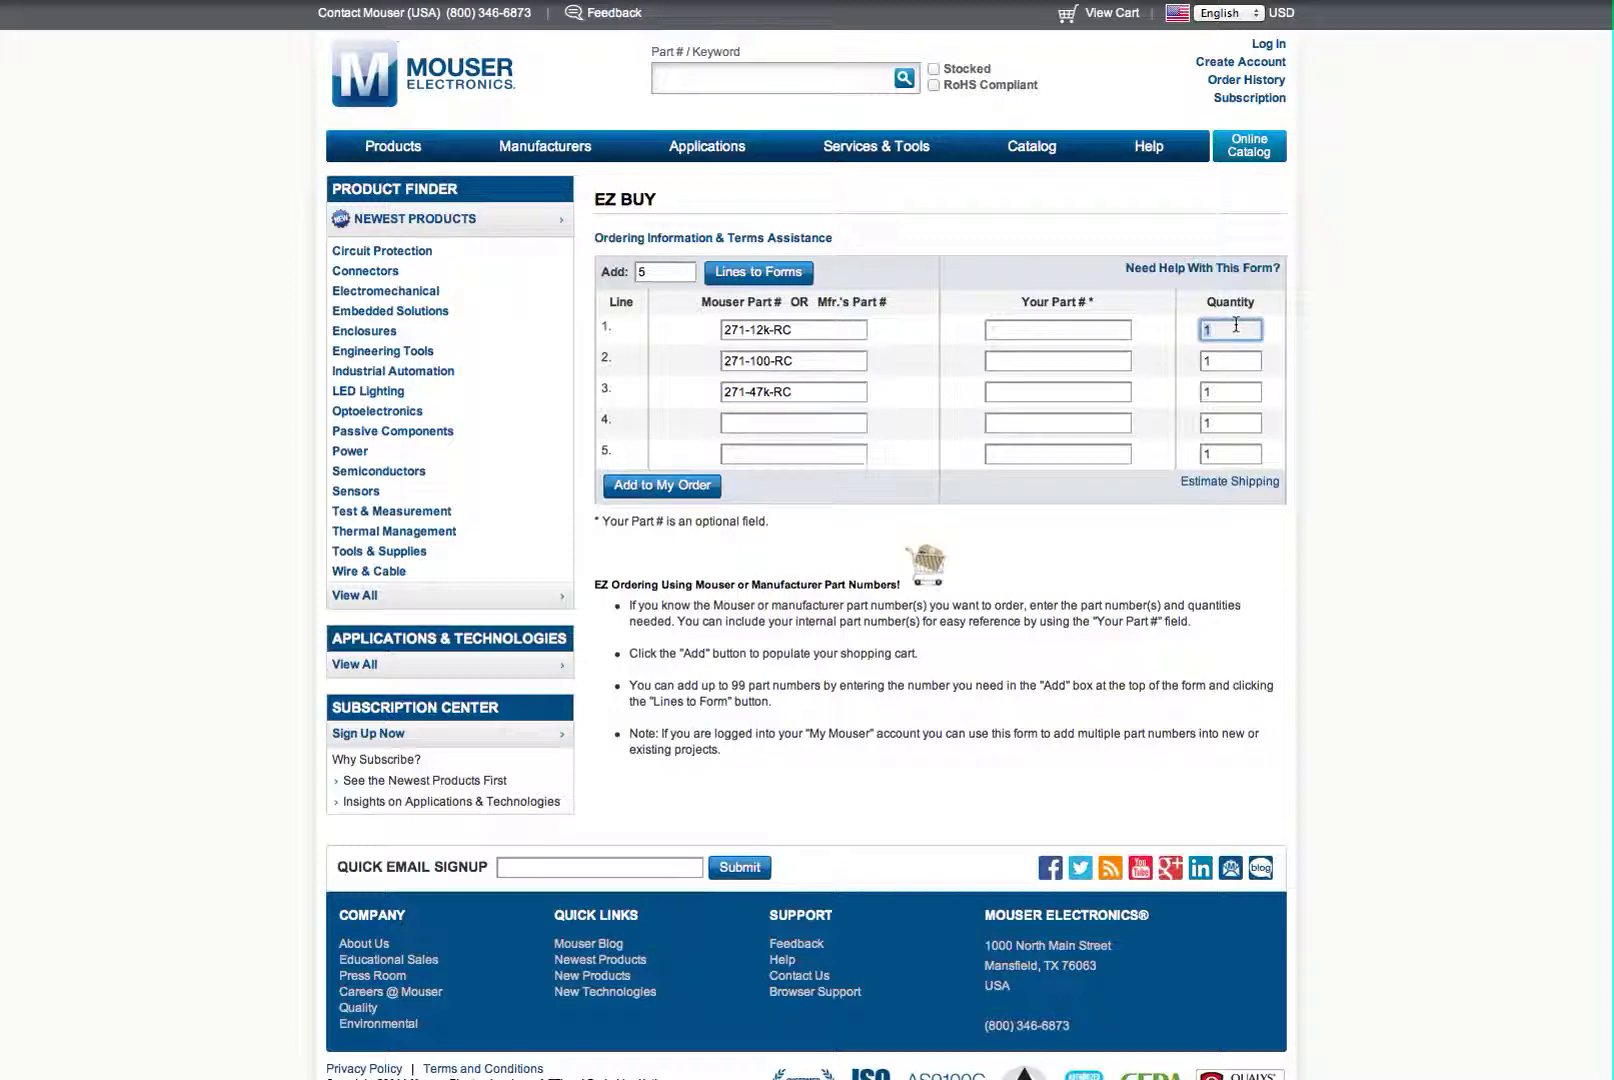
type("200")
left_click(1232, 364)
double_click(1232, 364)
type("200")
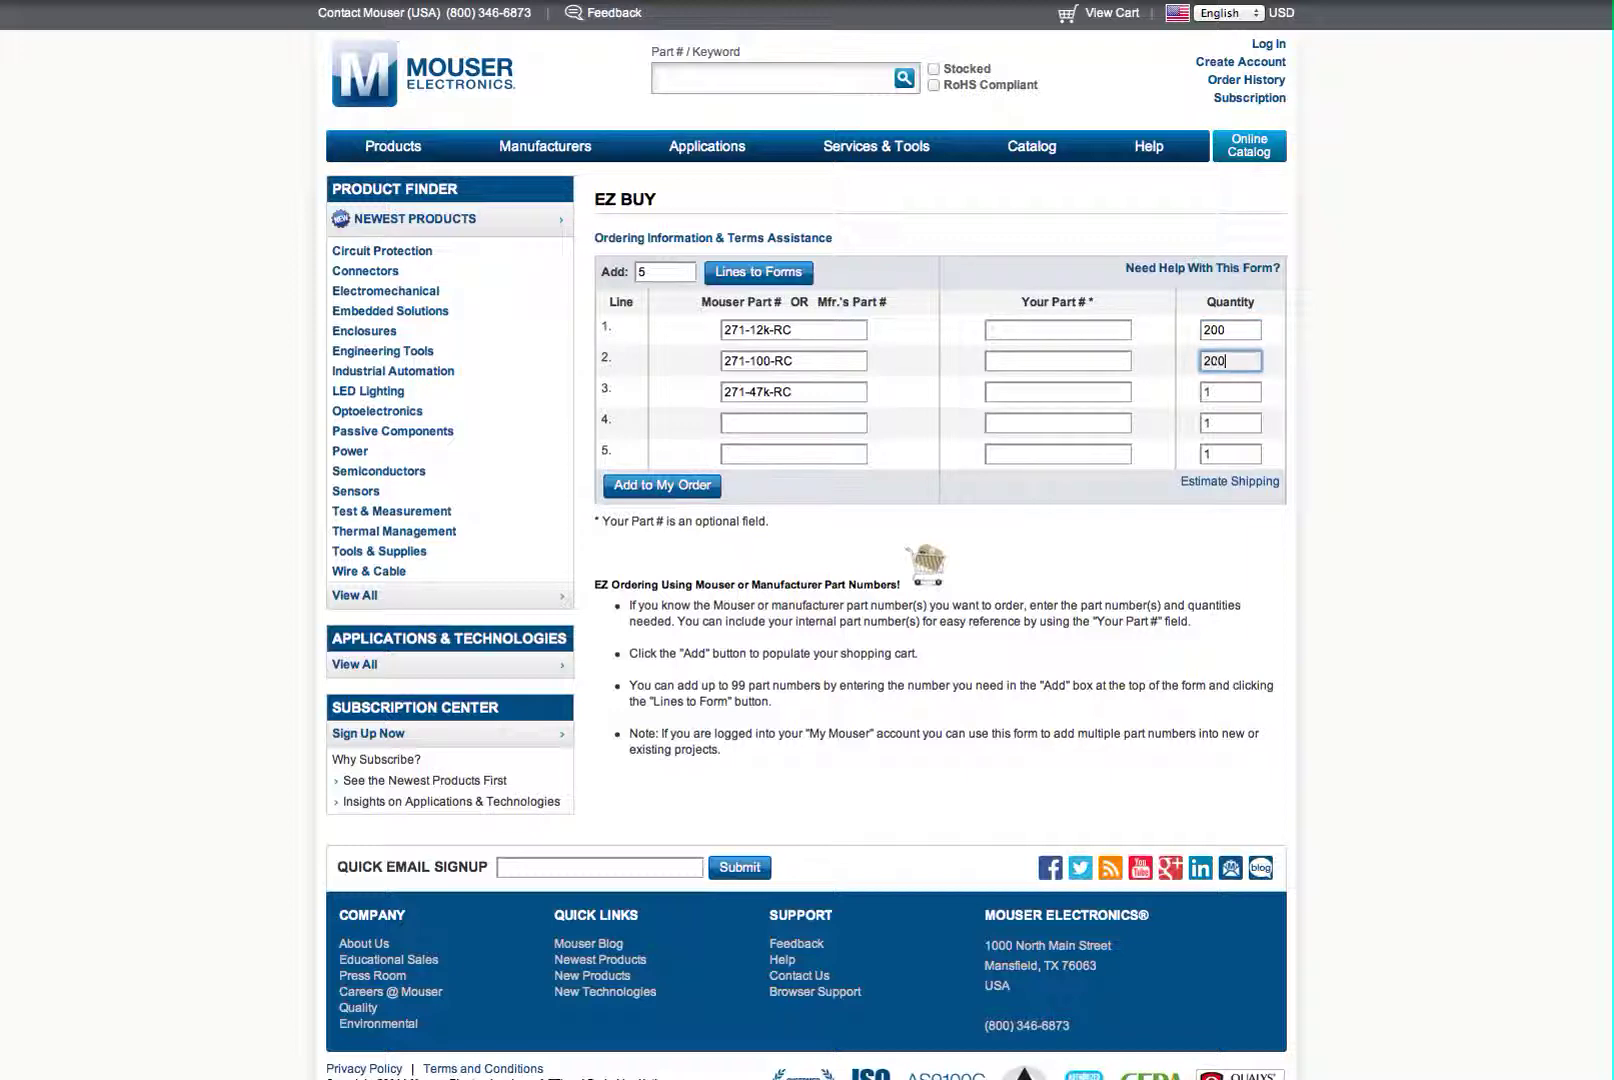
double_click(1233, 393)
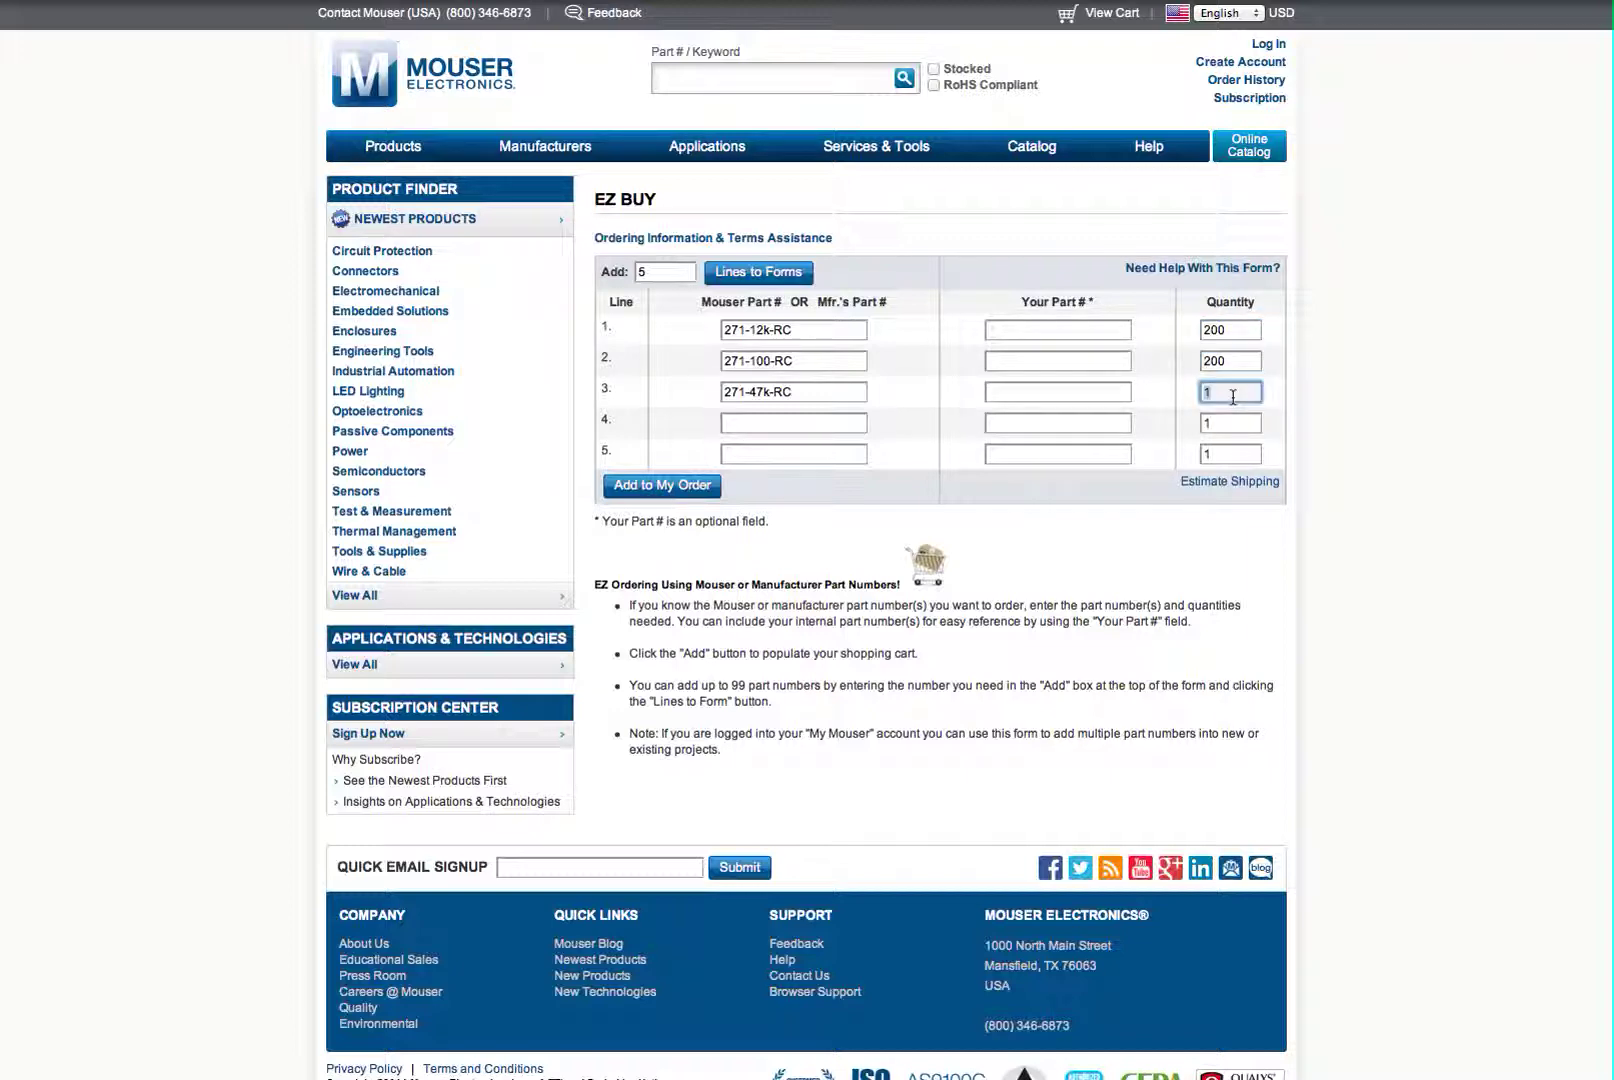
type("200")
left_click(662, 486)
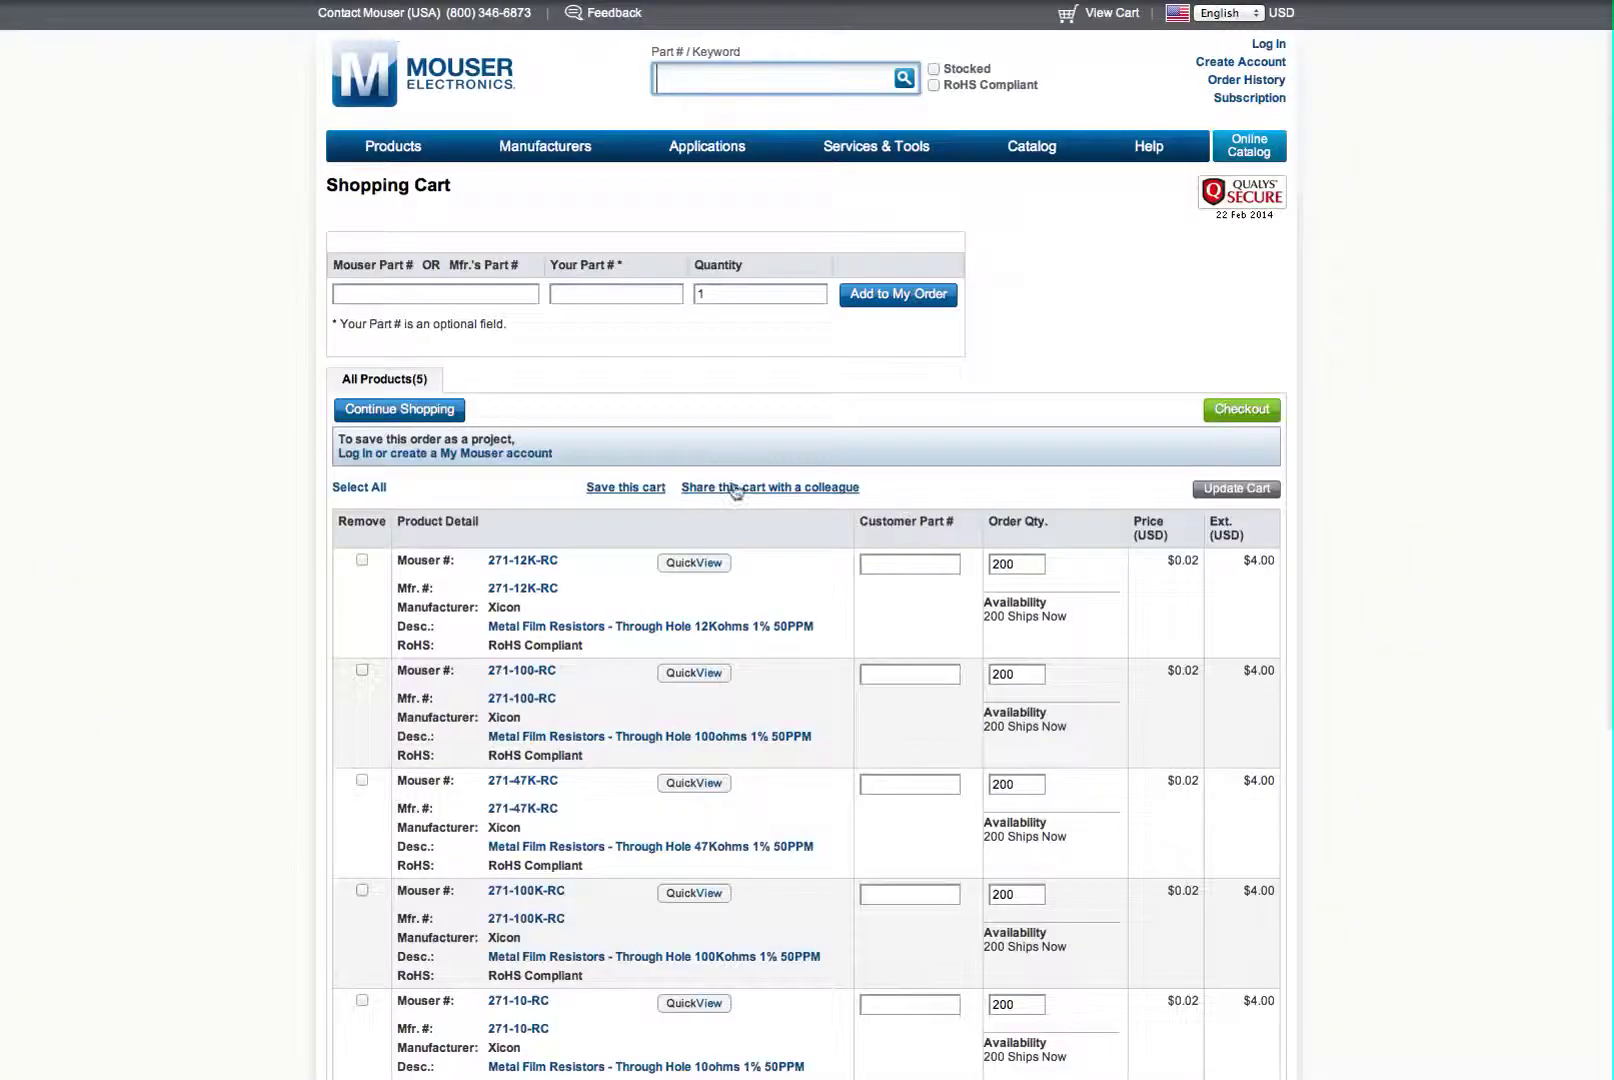
- Scroll through the cart to review the five Xicon resistor lines, 200 pieces at $4.00 each
scroll(937, 428, "down", 3)
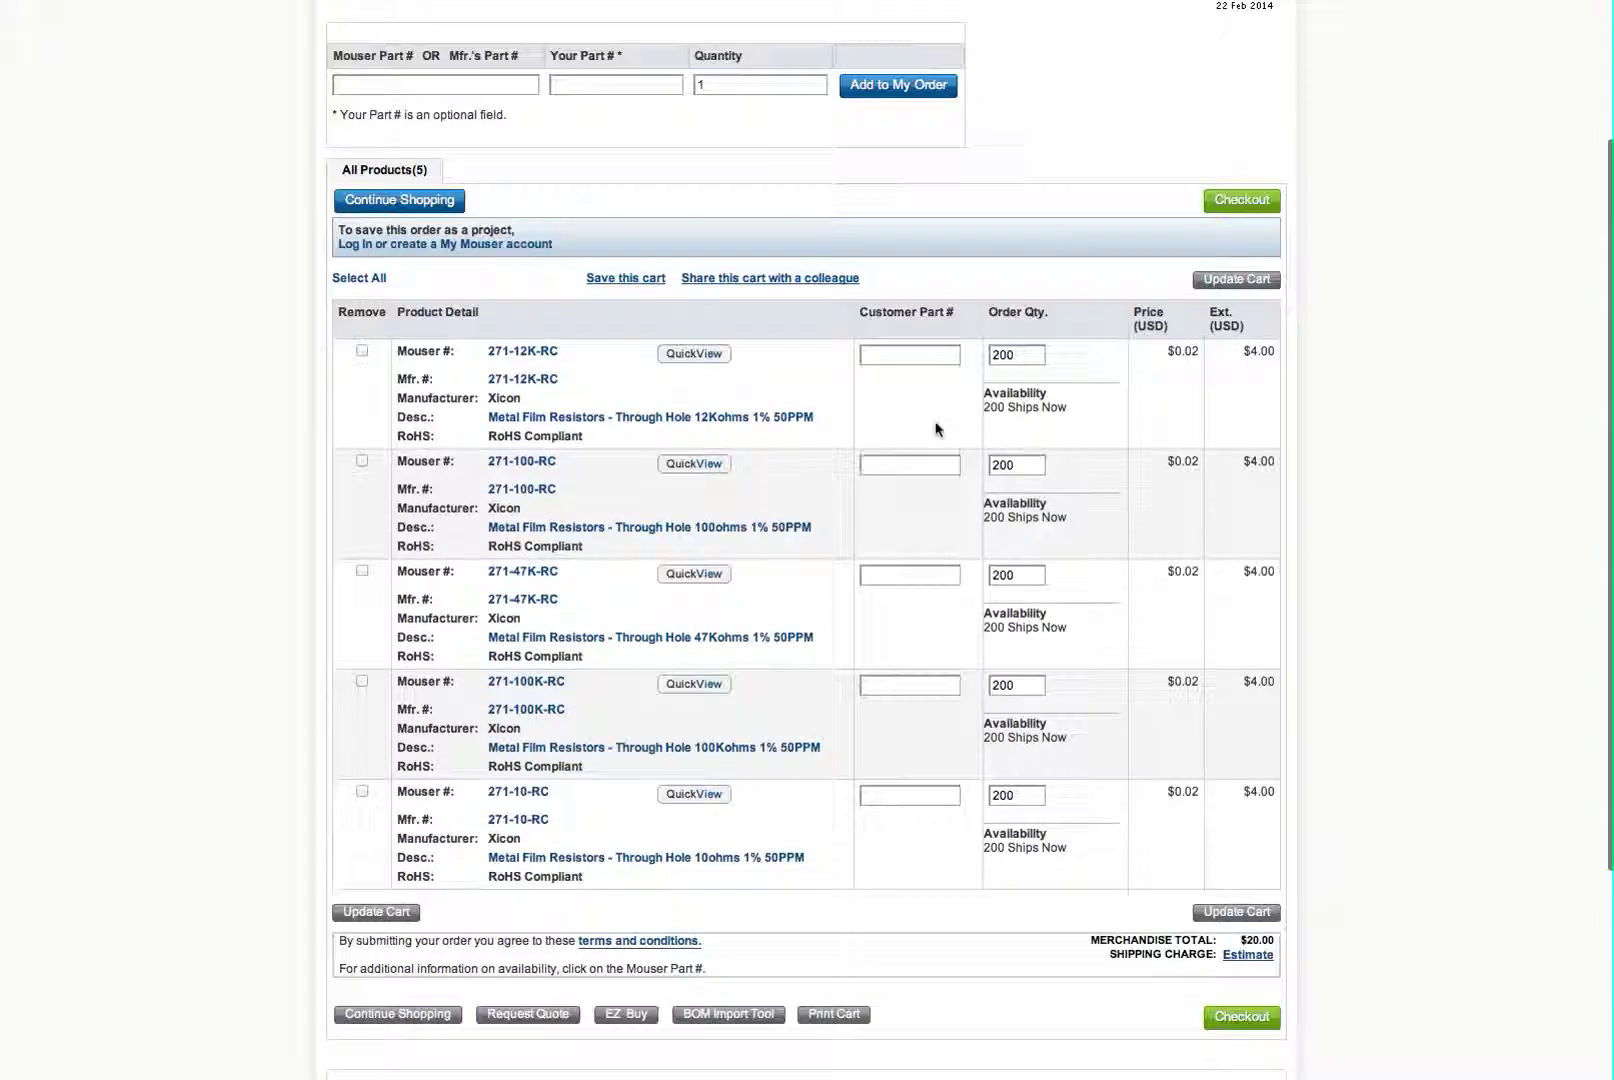
scroll(937, 428, "down", 2)
scroll(932, 808, "up", 5)
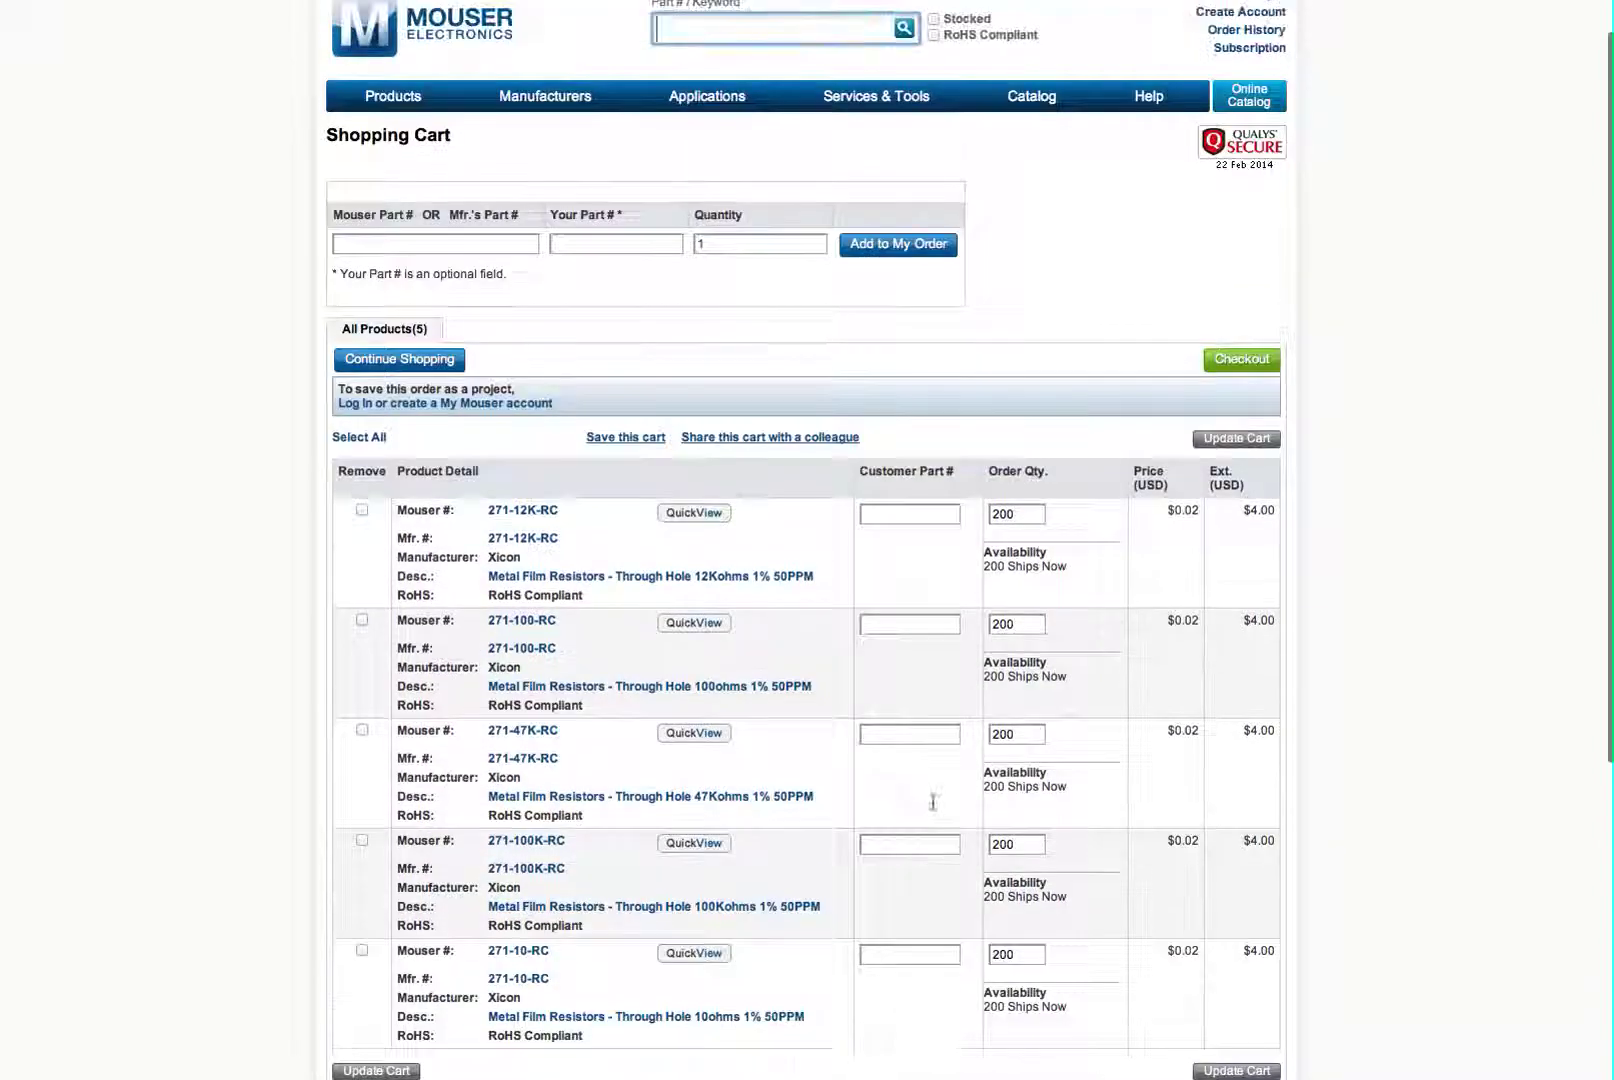